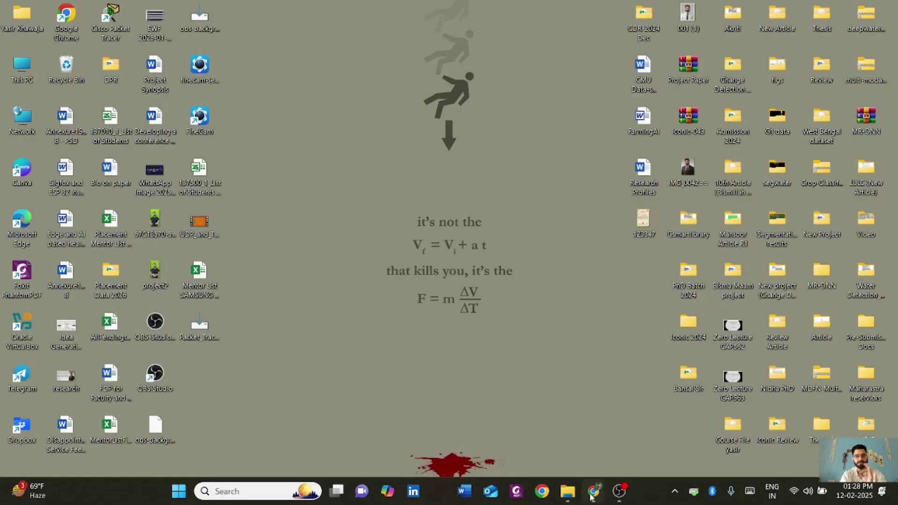
- Switch to Chrome and open the Cisco Networking Academy result for the search "cisco packet tracer netacad"
{"action": "left_click", "coordinate": [592, 496]}
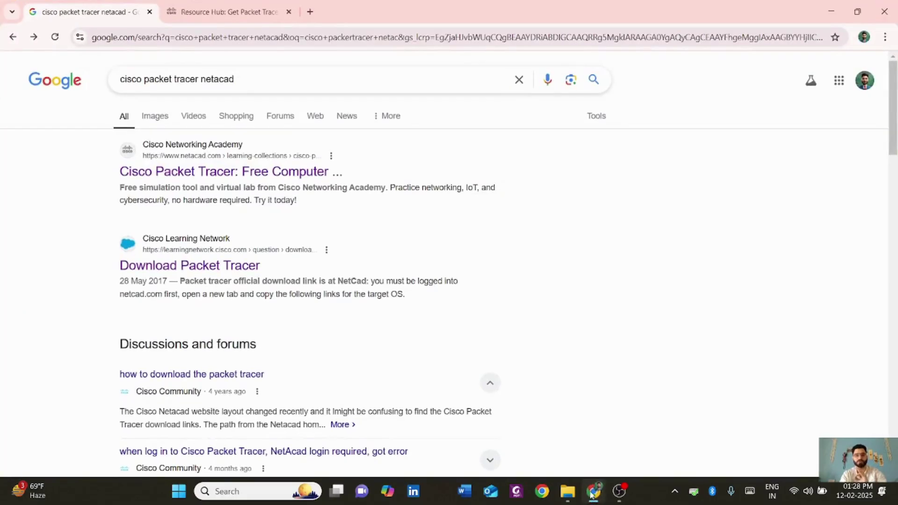
{"action": "left_click_drag", "start_coordinate": [256, 85], "coordinate": [121, 87]}
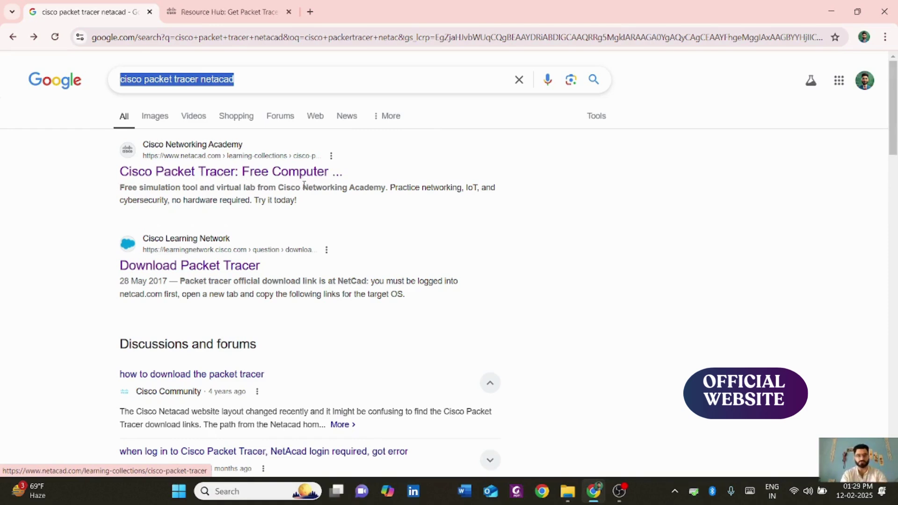
{"action": "left_click", "coordinate": [263, 174]}
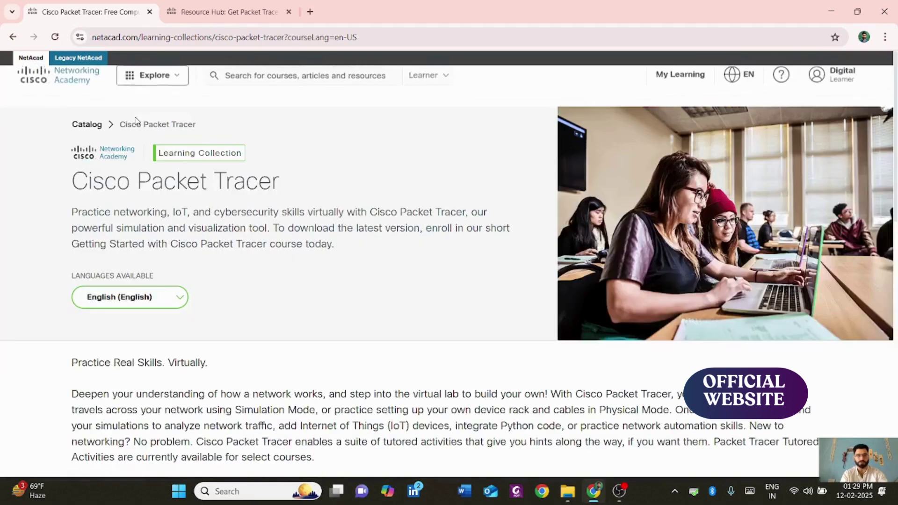
{"action": "left_click_drag", "start_coordinate": [280, 187], "coordinate": [59, 185]}
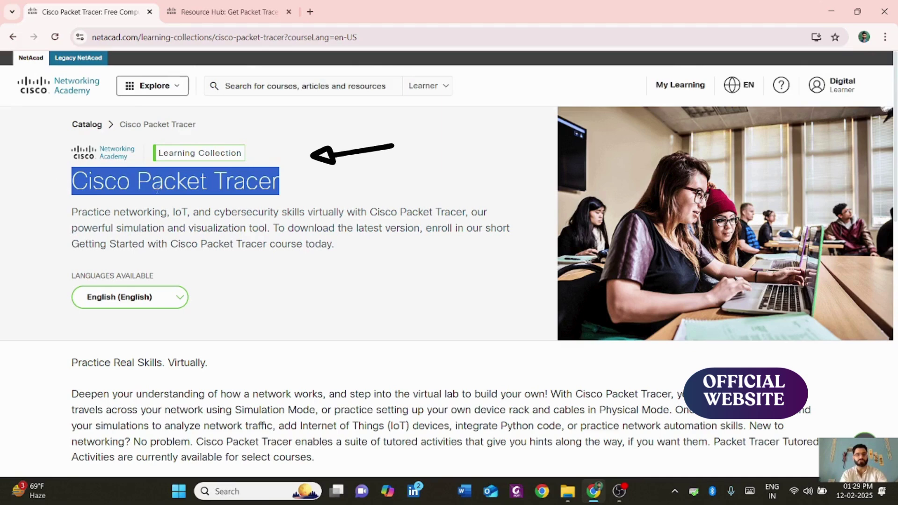
{"action": "left_click", "coordinate": [174, 87]}
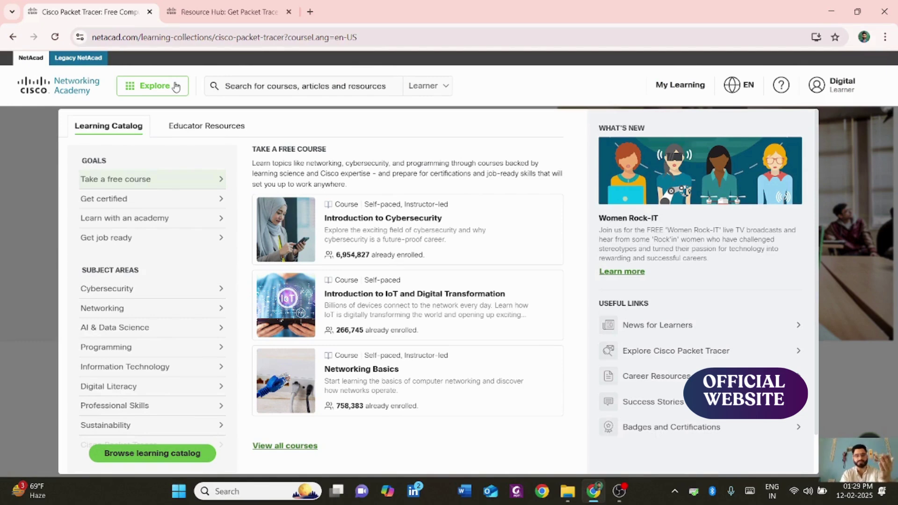
{"action": "left_click", "coordinate": [178, 88]}
{"action": "left_click", "coordinate": [179, 88]}
{"action": "left_click", "coordinate": [180, 85]}
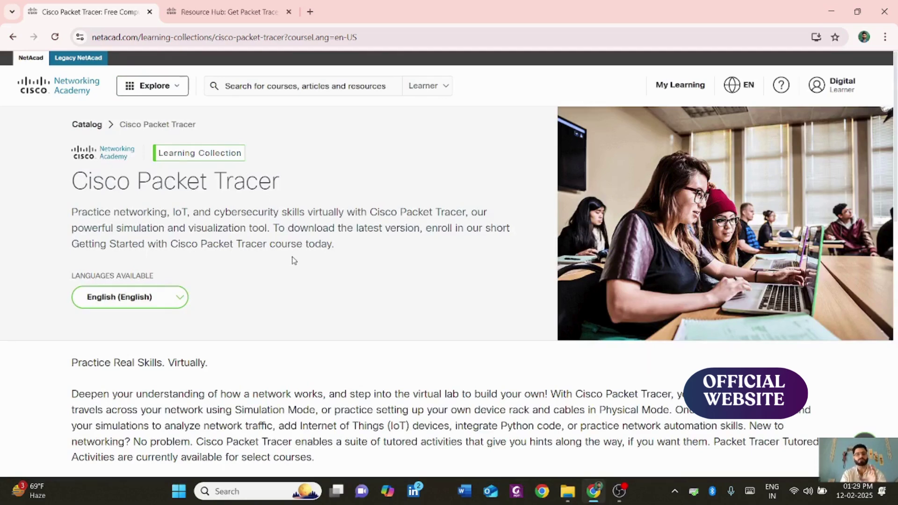
- Open the "Getting Started with Cisco Packet Tracer" course from the All Content section of the Cisco Packet Tracer collection
{"action": "scroll", "coordinate": [291, 259], "scroll_direction": "down", "scroll_amount": 2}
{"action": "scroll", "coordinate": [291, 258], "scroll_direction": "up", "scroll_amount": 2}
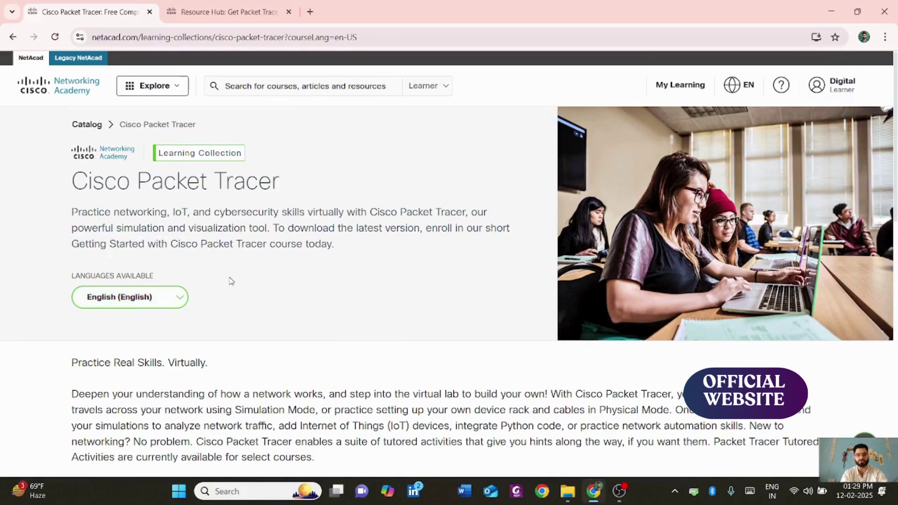
{"action": "scroll", "coordinate": [229, 281], "scroll_direction": "down", "scroll_amount": 3}
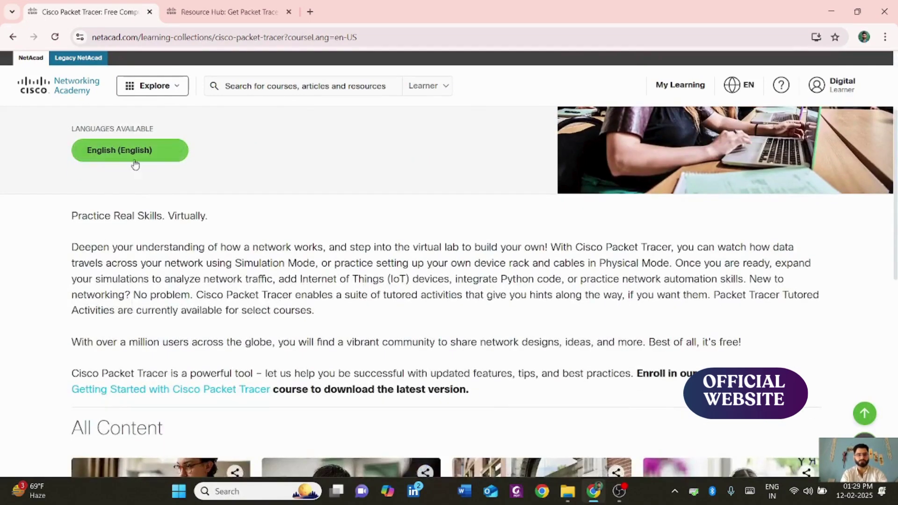
{"action": "scroll", "coordinate": [248, 178], "scroll_direction": "down", "scroll_amount": 3}
{"action": "scroll", "coordinate": [249, 179], "scroll_direction": "down", "scroll_amount": 2}
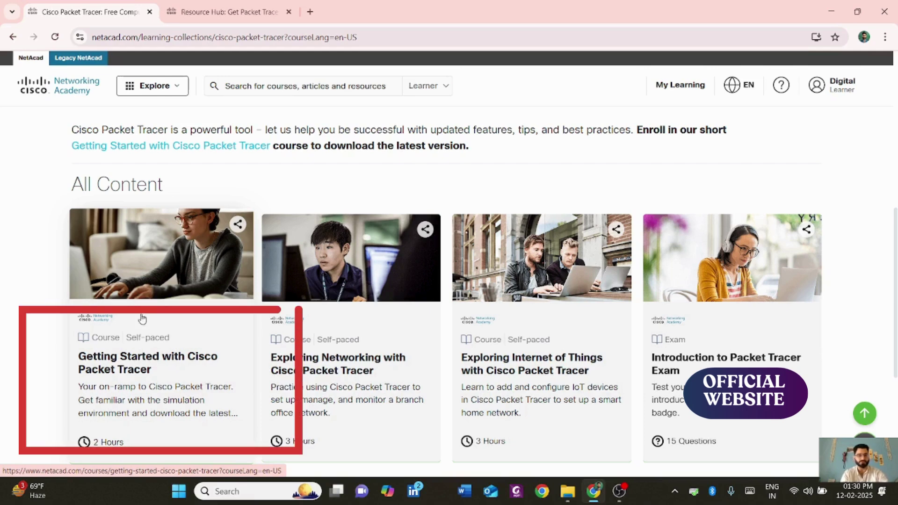
{"action": "left_click", "coordinate": [129, 373]}
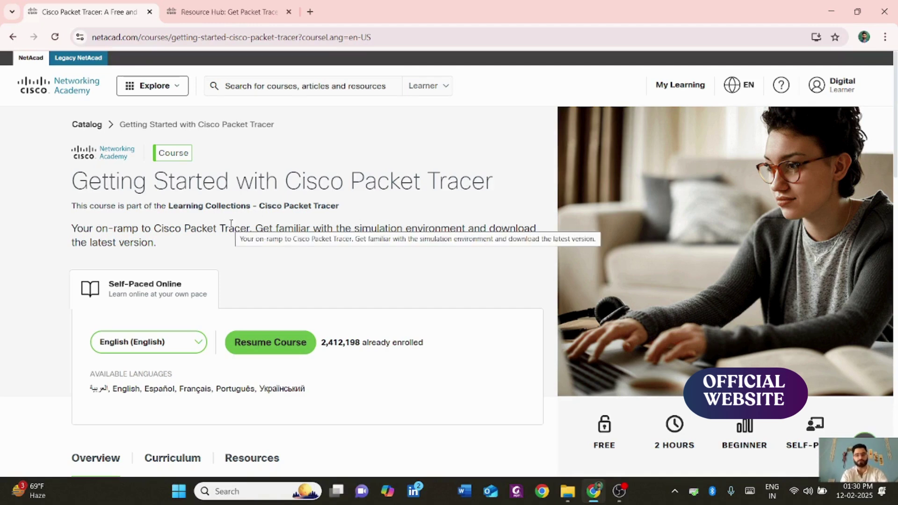
- Resume the self-paced "Getting Started with Cisco Packet Tracer" course
{"action": "scroll", "coordinate": [231, 224], "scroll_direction": "down", "scroll_amount": 2}
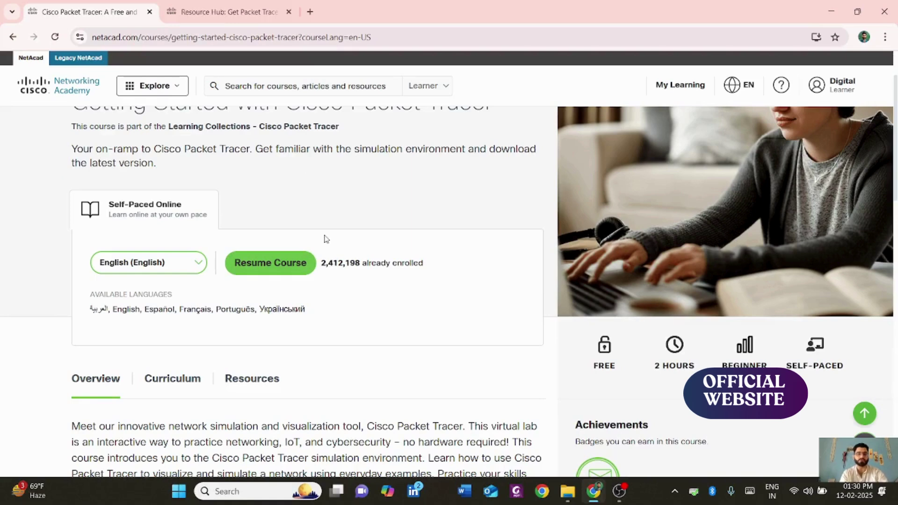
{"action": "scroll", "coordinate": [326, 239], "scroll_direction": "up", "scroll_amount": 1}
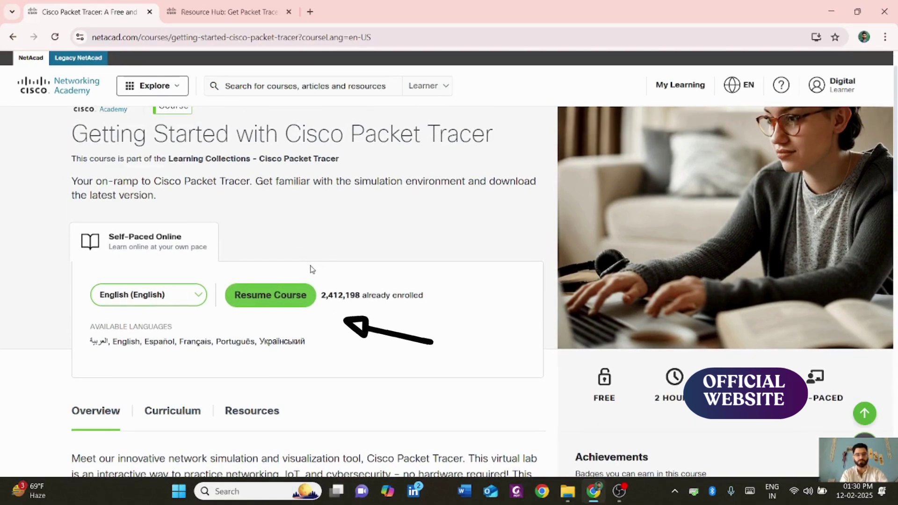
{"action": "left_click", "coordinate": [279, 301]}
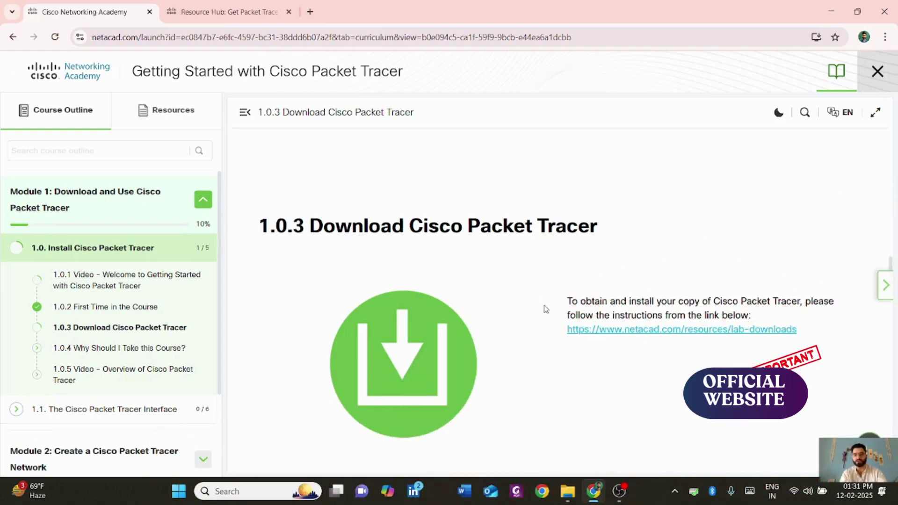
- Follow the lab-downloads link in course section 1.0.3 Download Cisco Packet Tracer
{"action": "left_click_drag", "start_coordinate": [564, 304], "coordinate": [814, 336]}
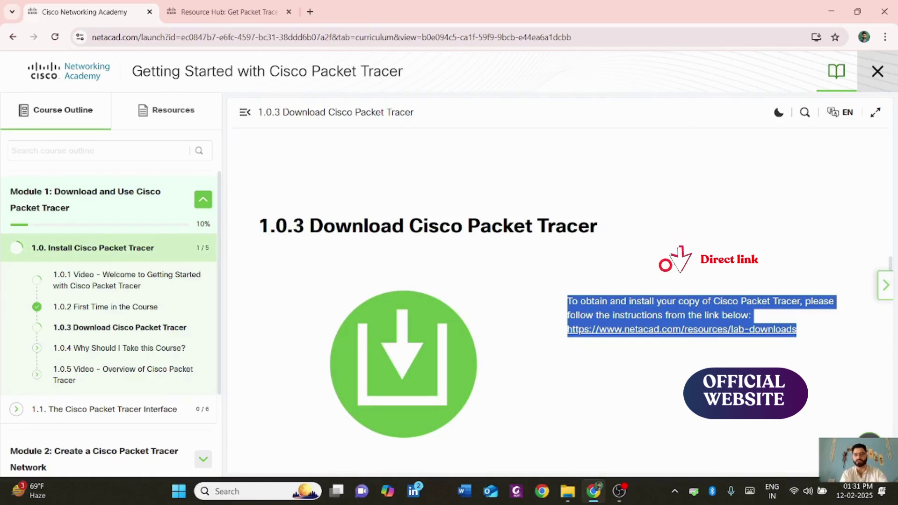
{"action": "left_click", "coordinate": [814, 336]}
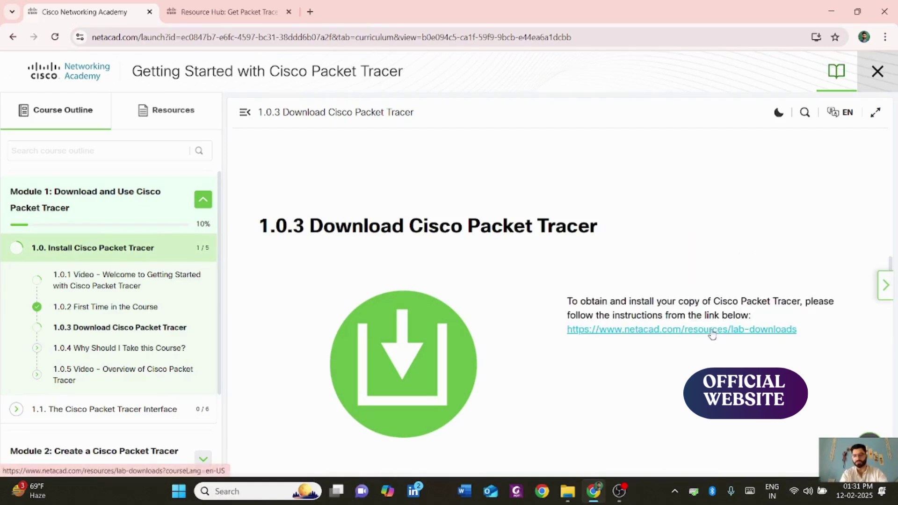
{"action": "left_click", "coordinate": [716, 330]}
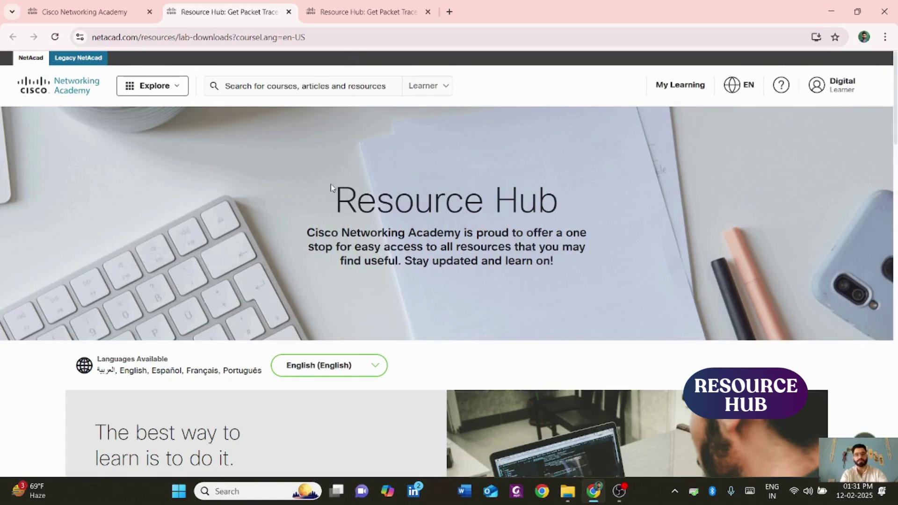
- Examine the Packet Tracer download instructions under Learning Resources on the Resource Hub and check the signed-in account
{"action": "left_click_drag", "start_coordinate": [332, 189], "coordinate": [556, 192]}
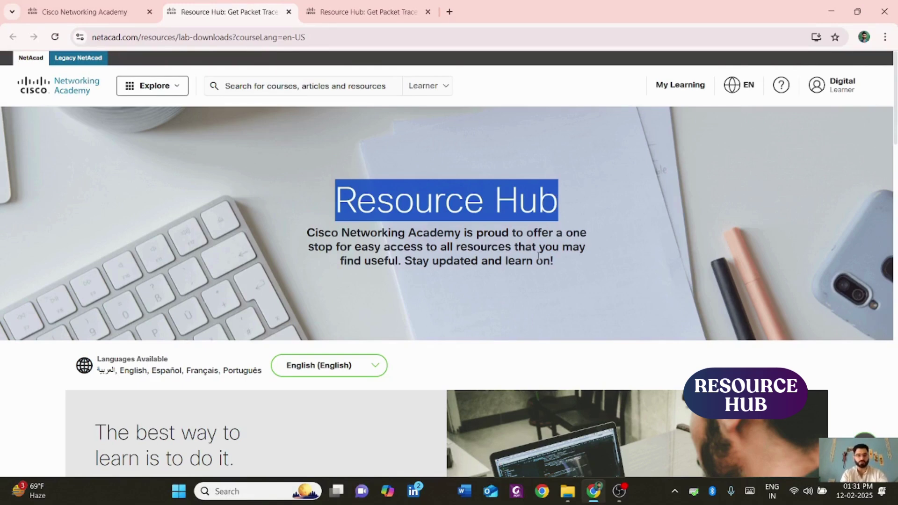
{"action": "scroll", "coordinate": [465, 286], "scroll_direction": "down", "scroll_amount": 3}
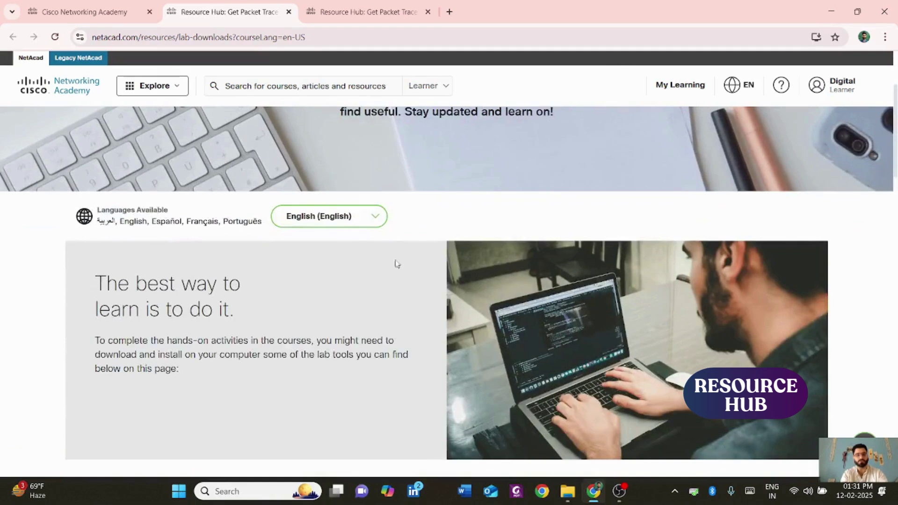
{"action": "left_click", "coordinate": [358, 224]}
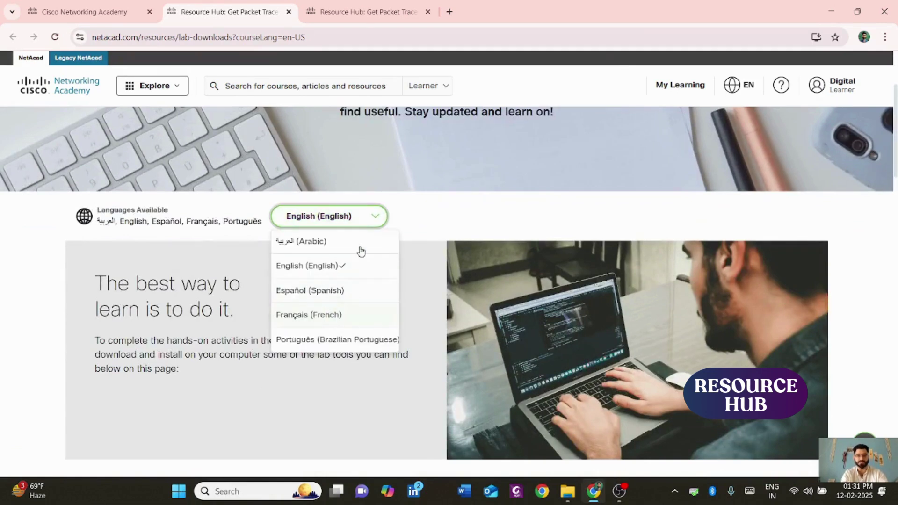
{"action": "left_click", "coordinate": [435, 224]}
{"action": "scroll", "coordinate": [377, 311], "scroll_direction": "down", "scroll_amount": 8}
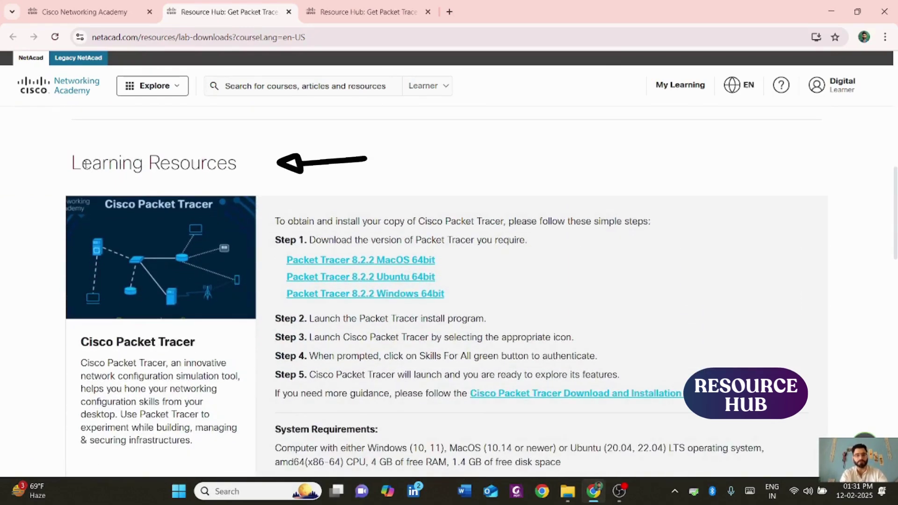
{"action": "left_click_drag", "start_coordinate": [82, 163], "coordinate": [252, 177]}
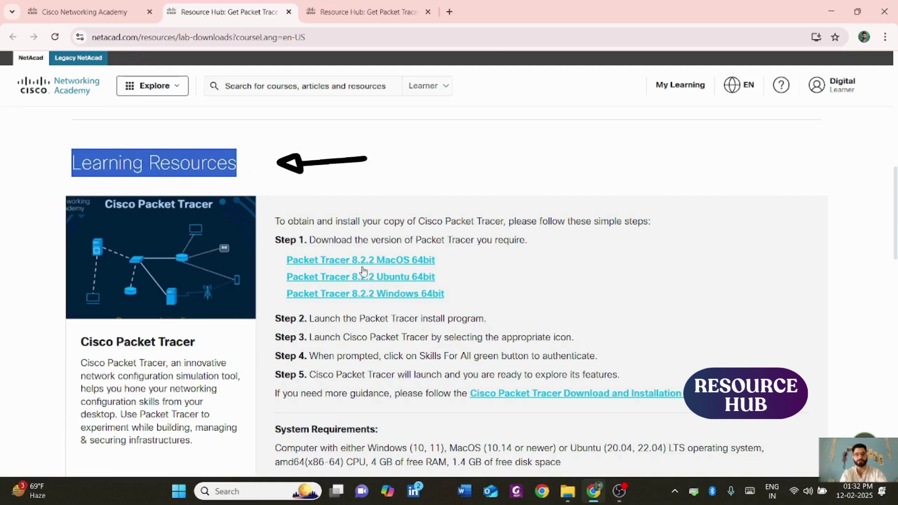
{"action": "left_click_drag", "start_coordinate": [275, 221], "coordinate": [513, 236]}
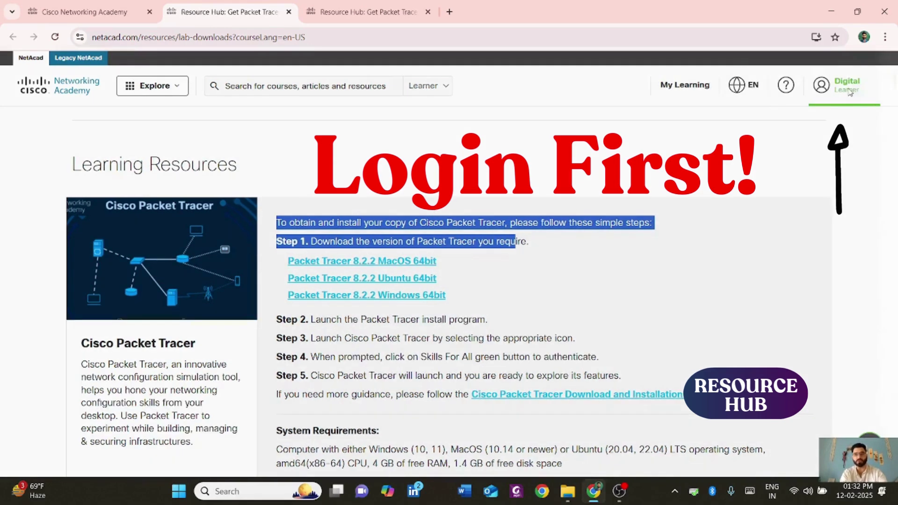
{"action": "left_click", "coordinate": [850, 92]}
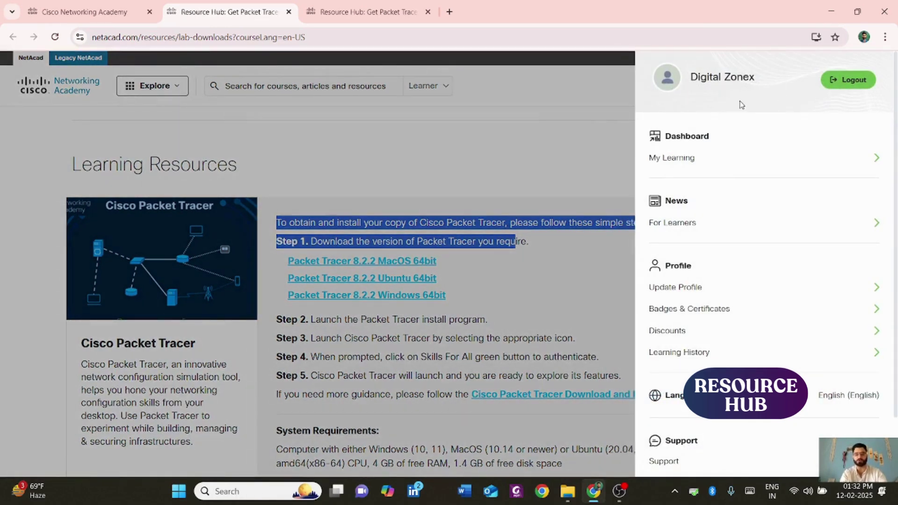
{"action": "left_click", "coordinate": [580, 148]}
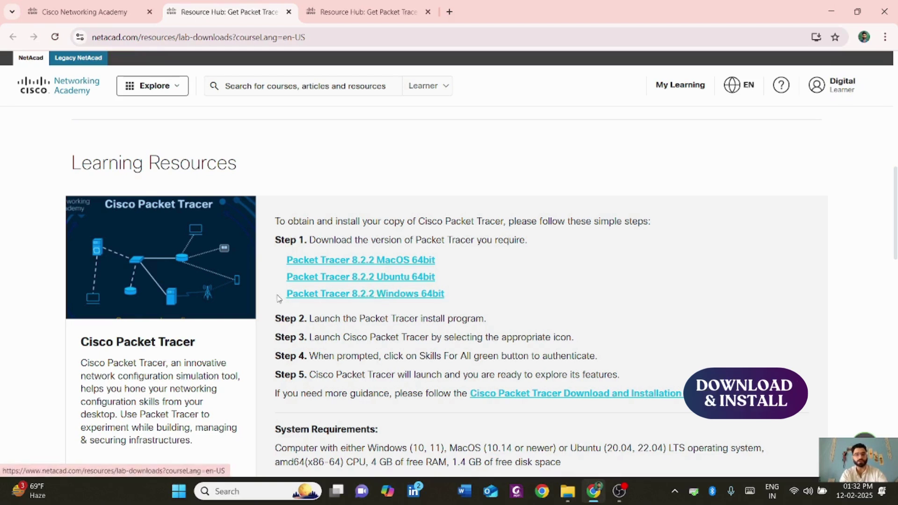
- Start the Packet Tracer 8.2.2 Windows 64bit download and cancel it while it is in progress
{"action": "left_click", "coordinate": [383, 294]}
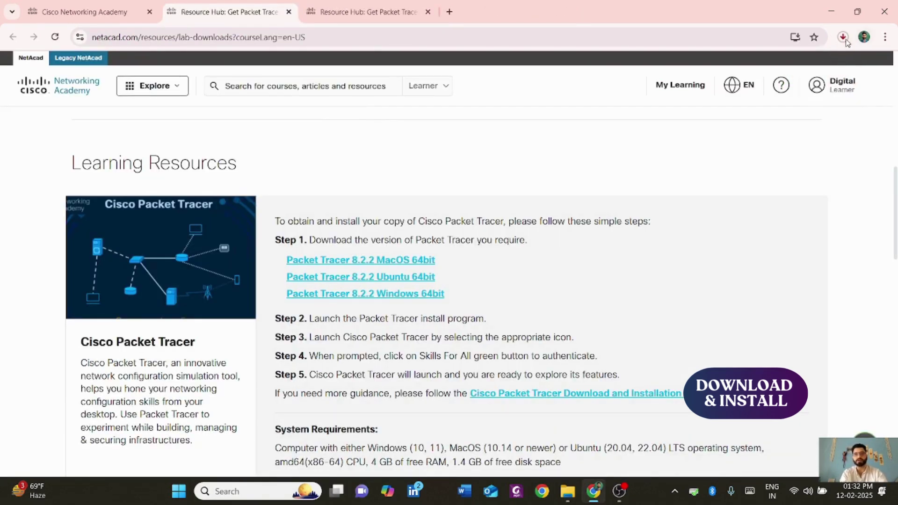
{"action": "left_click", "coordinate": [843, 37]}
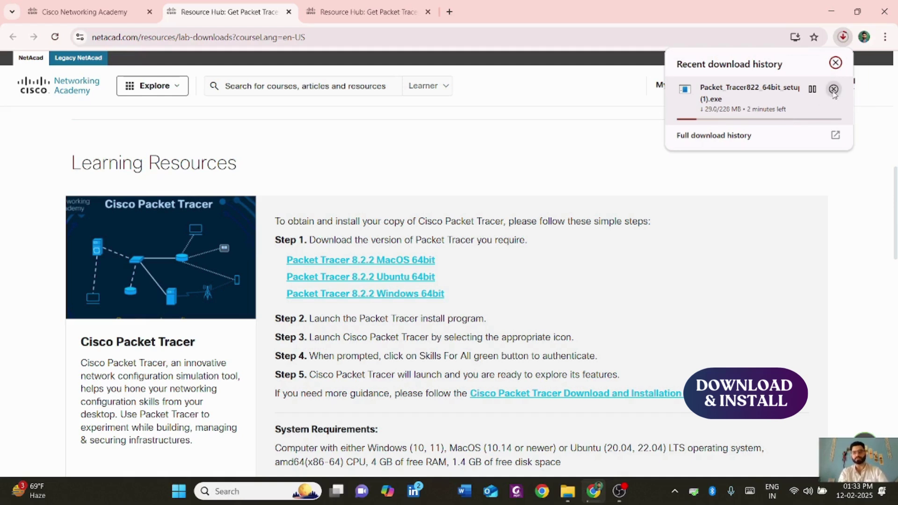
{"action": "left_click", "coordinate": [834, 89]}
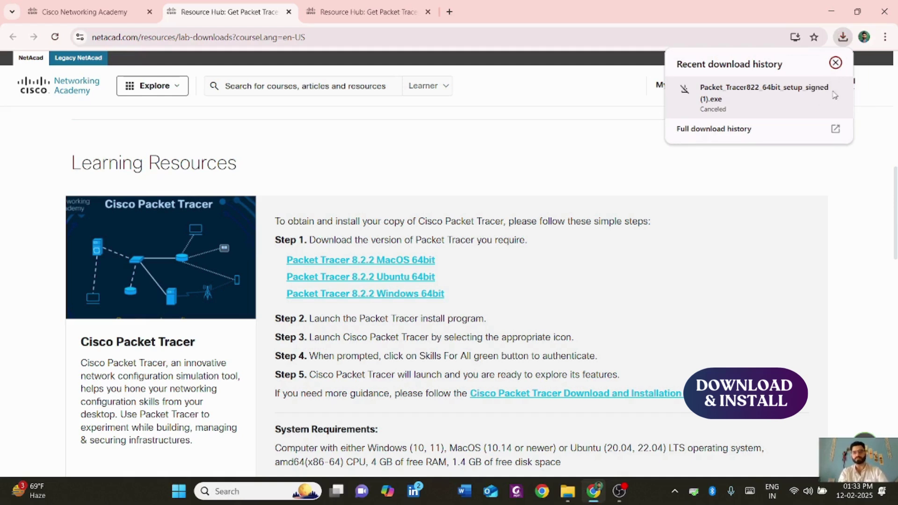
- Run the Packet Tracer installer from the desktop and exit setup without uninstalling the current installation
{"action": "left_click", "coordinate": [832, 12]}
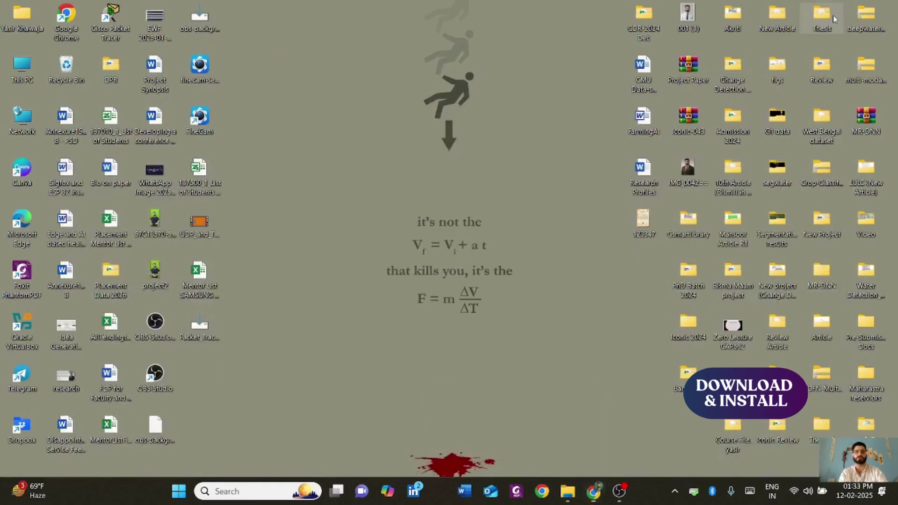
{"action": "double_click", "coordinate": [206, 328]}
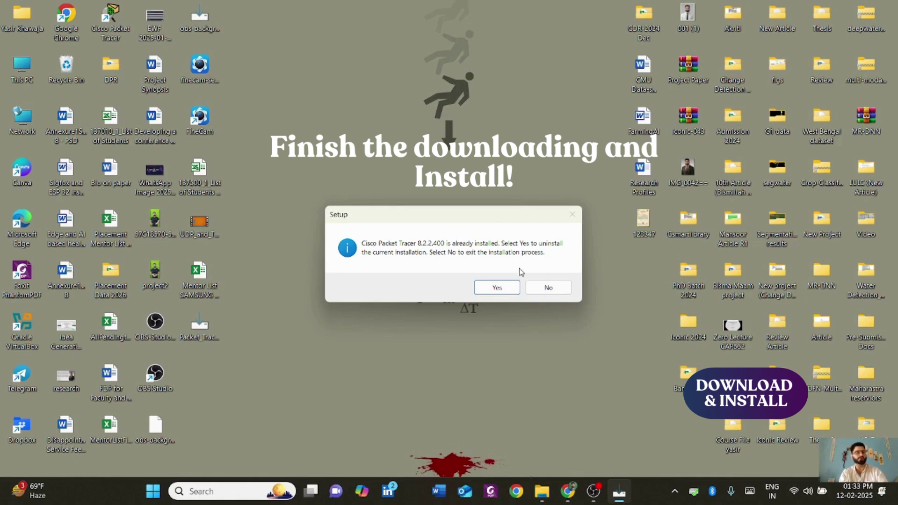
{"action": "left_click", "coordinate": [555, 287]}
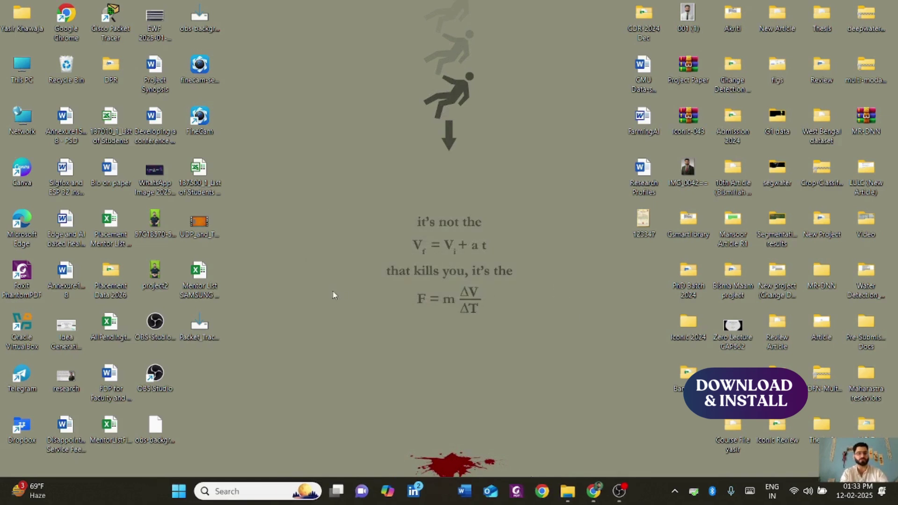
- Search Windows for "cisco" and launch the Cisco Packet Tracer app
{"action": "left_click", "coordinate": [256, 491]}
{"action": "type", "text": "cisc"}
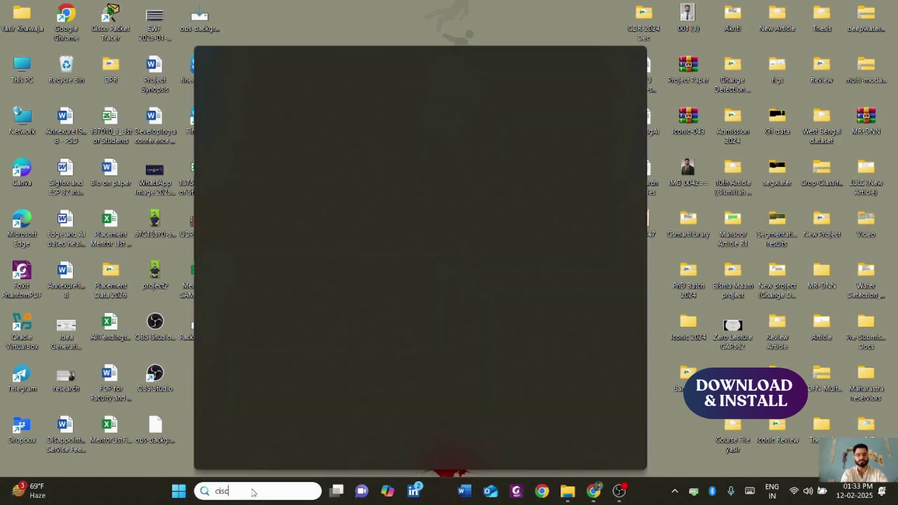
{"action": "type", "text": "o"}
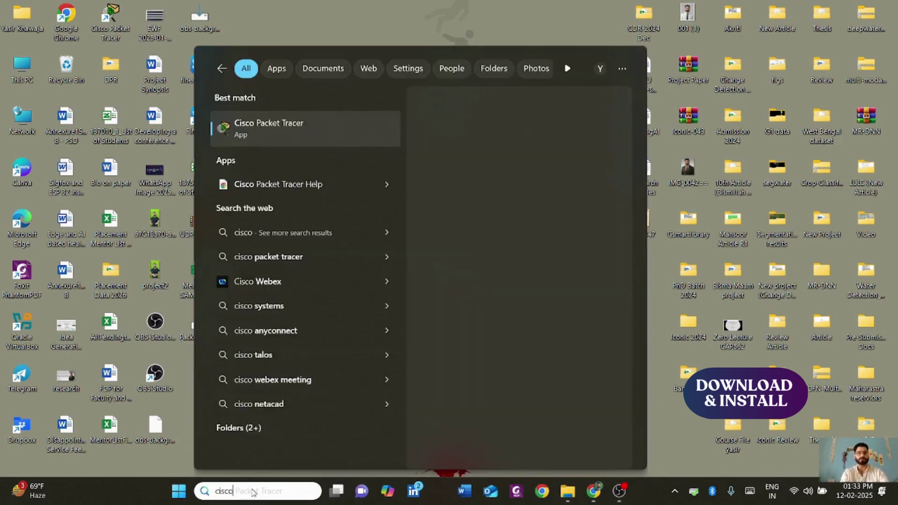
{"action": "key", "text": "Return"}
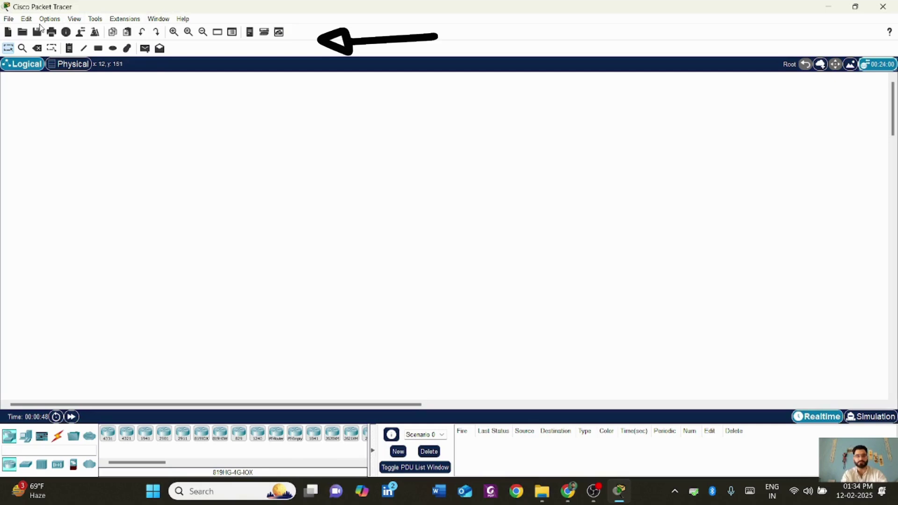
- Examine the commands offered under File, Edit, Options, View, Tools, Extensions and Window without choosing any
{"action": "left_click", "coordinate": [8, 20]}
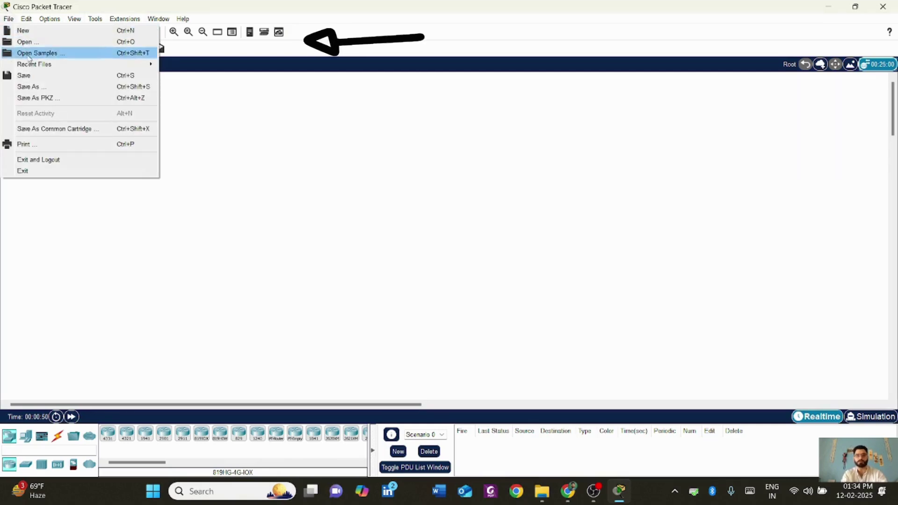
{"action": "left_click", "coordinate": [26, 20]}
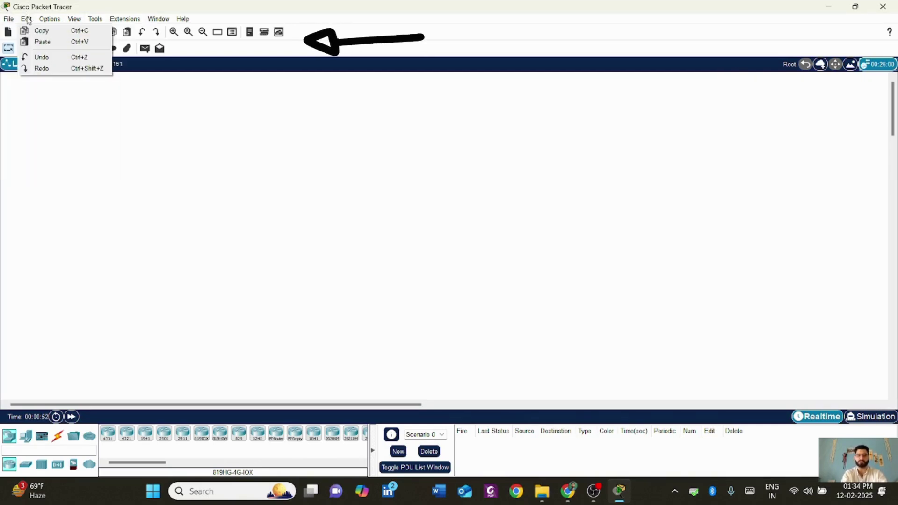
{"action": "left_click", "coordinate": [52, 22]}
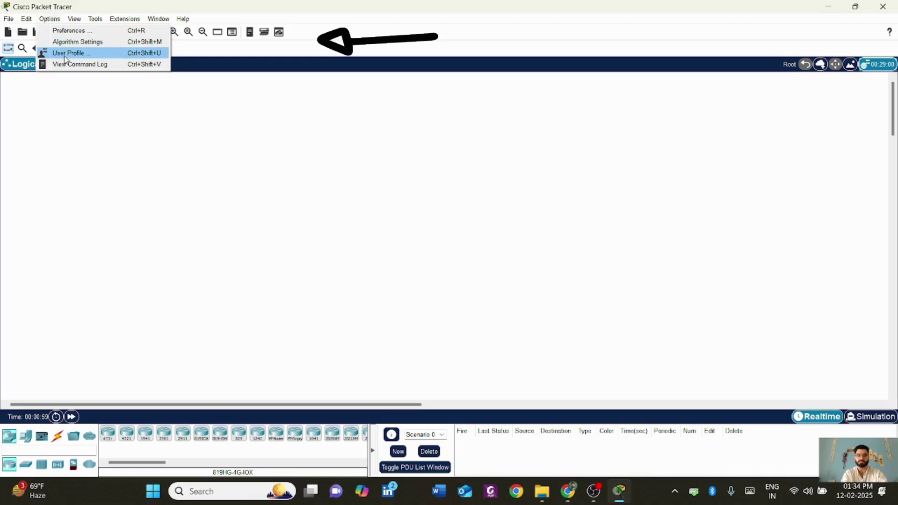
{"action": "mouse_move", "coordinate": [72, 22]}
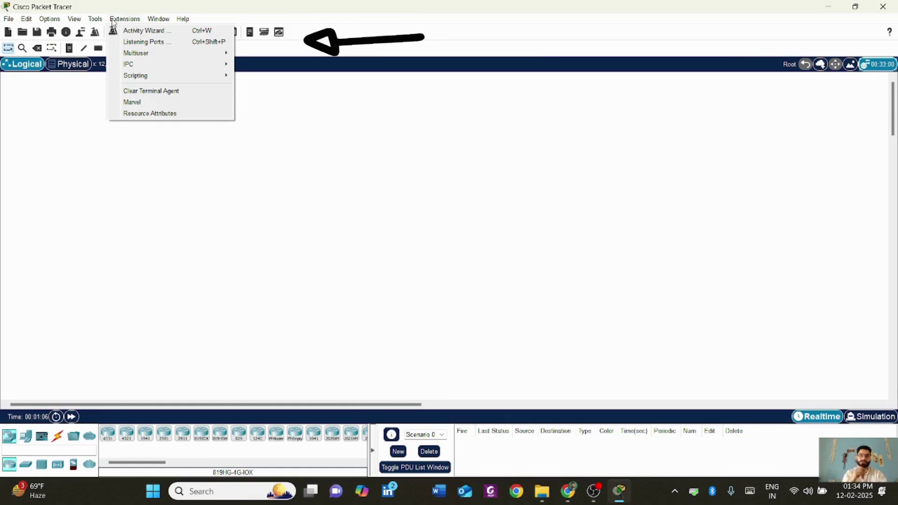
{"action": "mouse_move", "coordinate": [165, 17]}
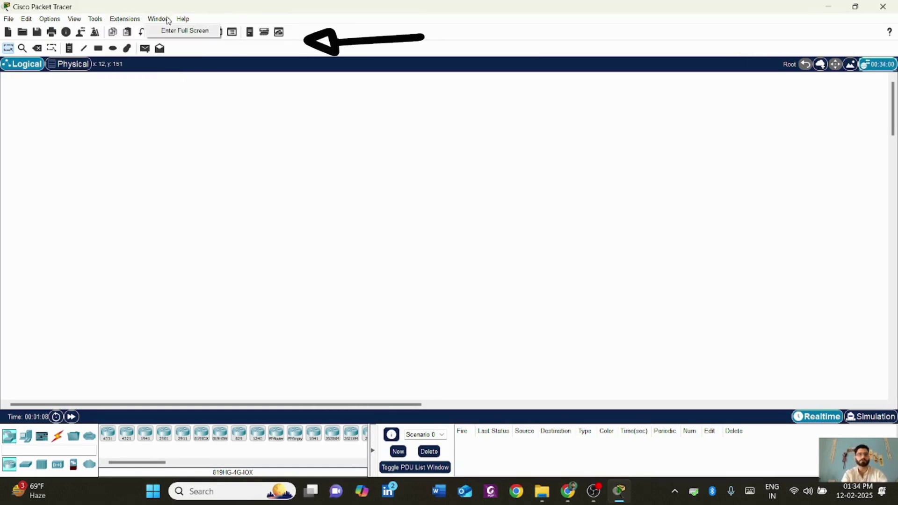
{"action": "left_click", "coordinate": [92, 157]}
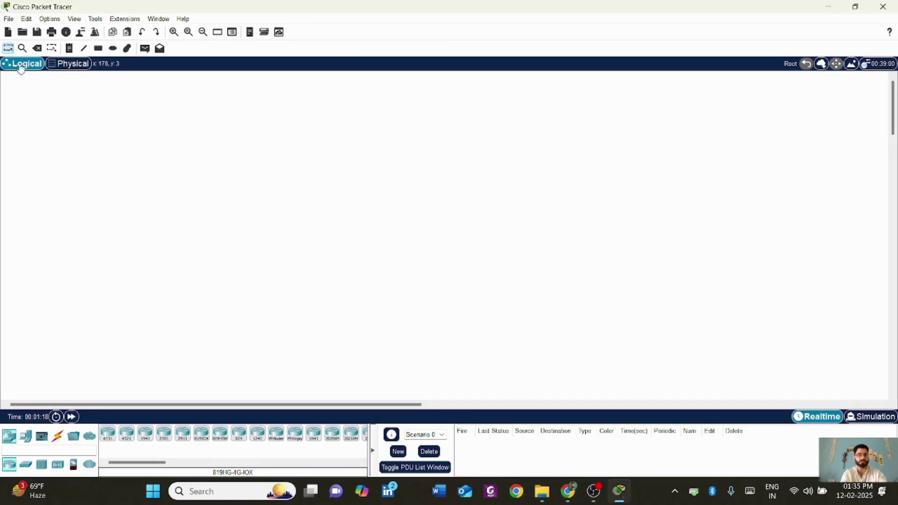
- In the Physical view, move Home City across the road and back again, and return to the Logical view
{"action": "left_click", "coordinate": [71, 64]}
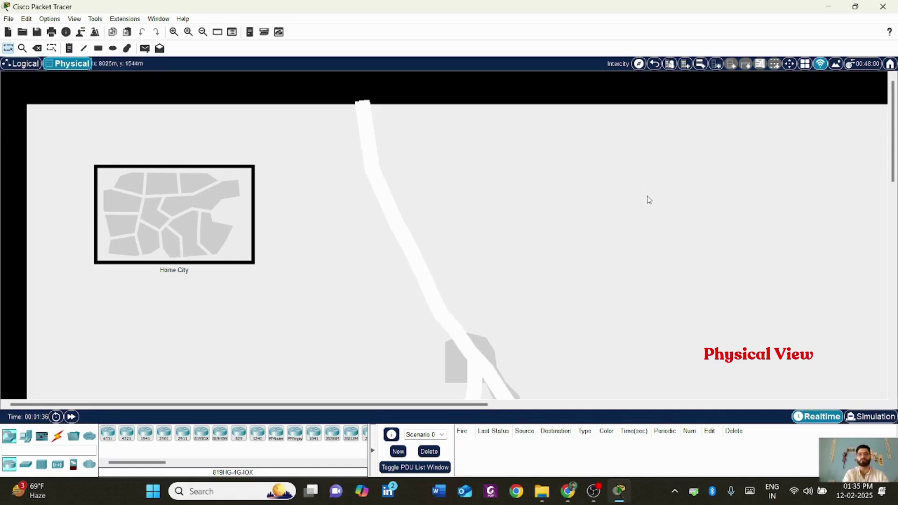
{"action": "left_click_drag", "start_coordinate": [226, 222], "coordinate": [650, 219]}
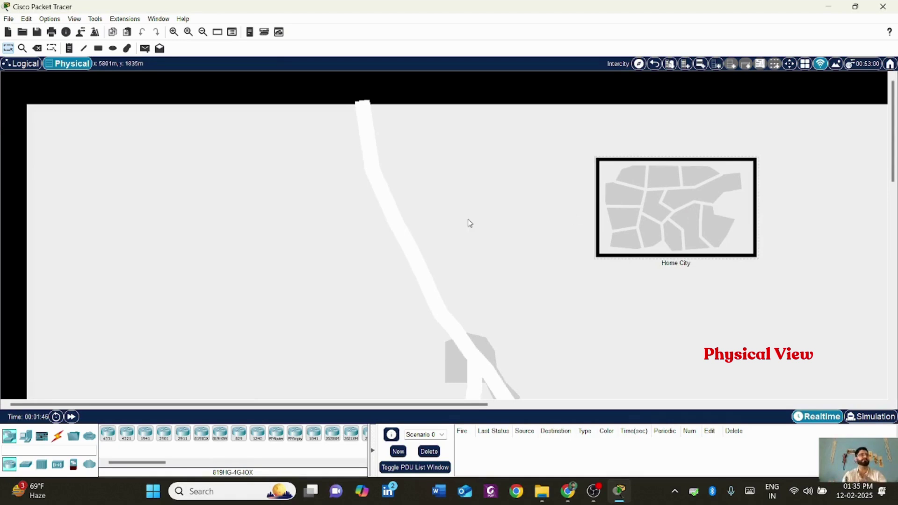
{"action": "left_click_drag", "start_coordinate": [738, 198], "coordinate": [264, 230]}
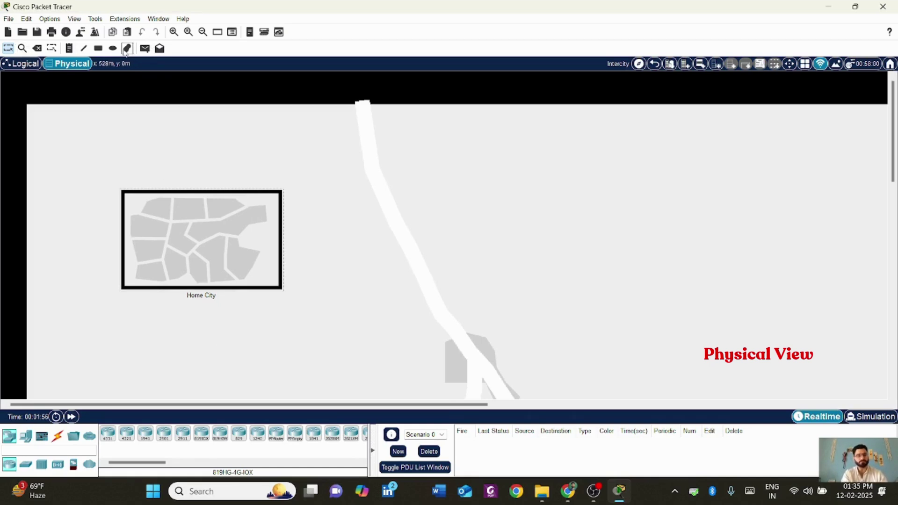
{"action": "left_click", "coordinate": [22, 63]}
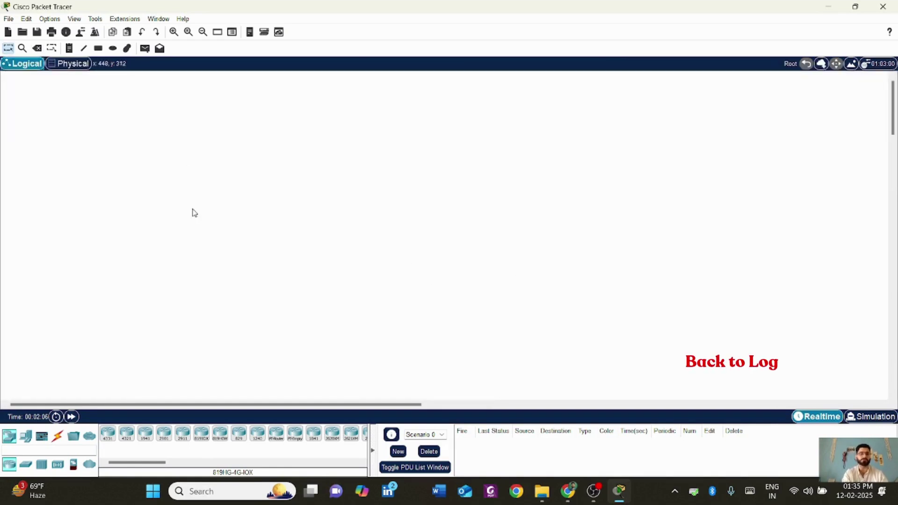
- Place a text note on the Logical workspace reading "Lan 1" with "10.10.10." on its second line
{"action": "left_click", "coordinate": [71, 49]}
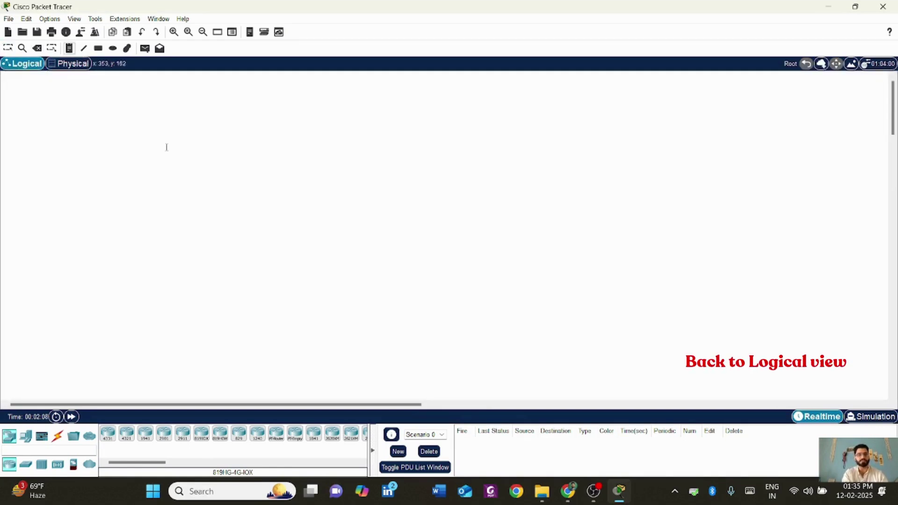
{"action": "left_click", "coordinate": [219, 149]}
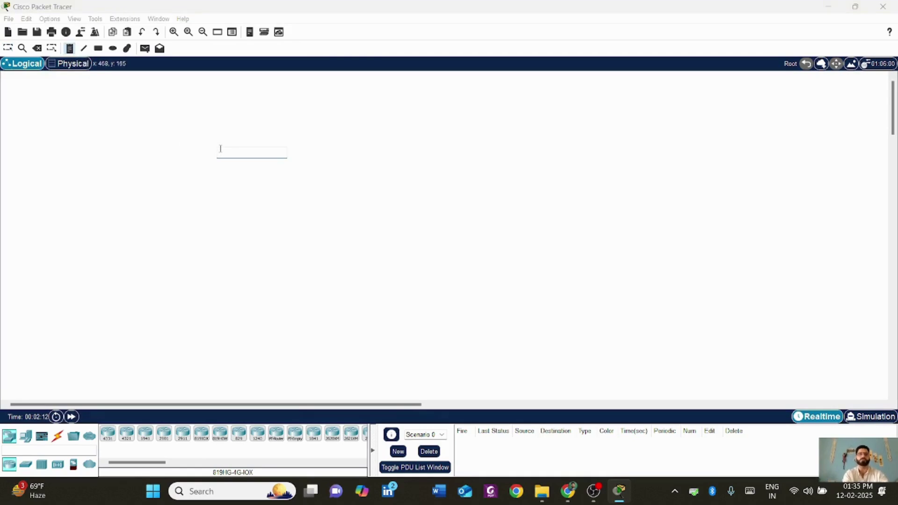
{"action": "type", "text": "H"}
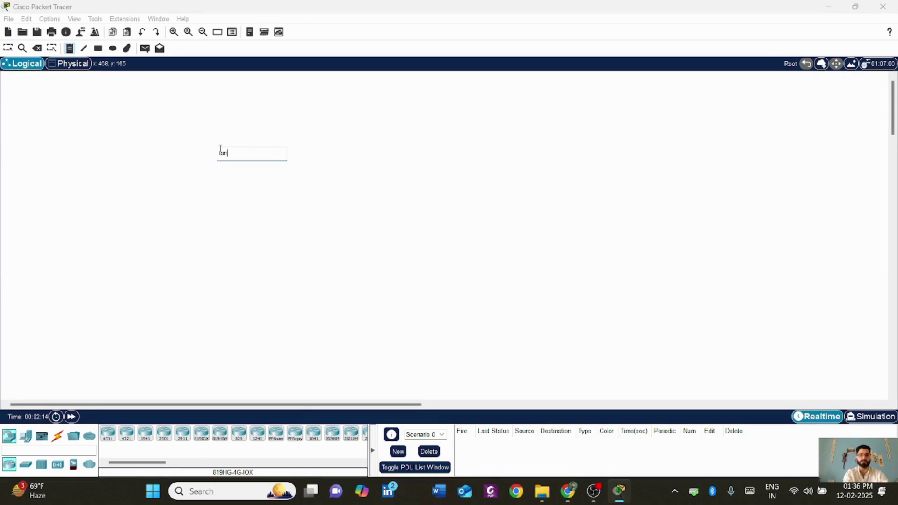
{"action": "type", "text": "an 1"}
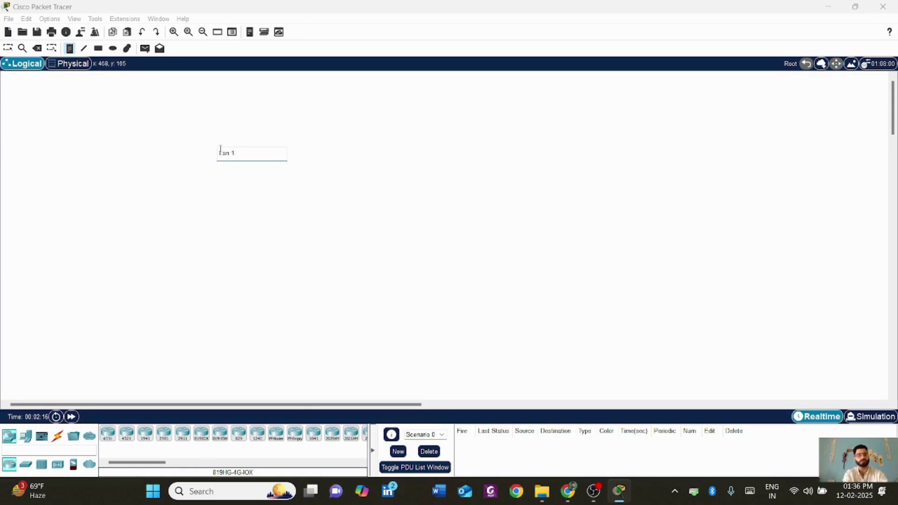
{"action": "key", "text": "Return"}
{"action": "type", "text": "10101"}
{"action": "key", "text": "BackSpace"}
{"action": "key", "text": "BackSpace"}
{"action": "type", "text": ".10.10."}
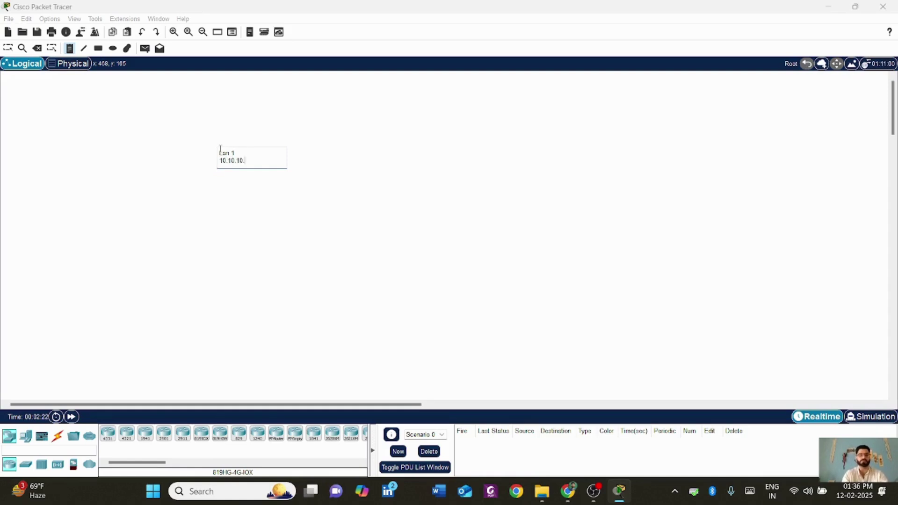
- Erase all the text in the "Lan 1" note
{"action": "key", "text": "BackSpace"}
{"action": "key", "text": "BackSpace"}
{"action": "key", "text": "BackSpace"}
{"action": "key", "text": "BackSpace"}
{"action": "key", "text": "BackSpace"}
{"action": "key", "text": "BackSpace"}
{"action": "key", "text": "BackSpace"}
{"action": "key", "text": "BackSpace"}
{"action": "key", "text": "BackSpace"}
{"action": "key", "text": "BackSpace"}
{"action": "key", "text": "BackSpace"}
{"action": "key", "text": "BackSpace"}
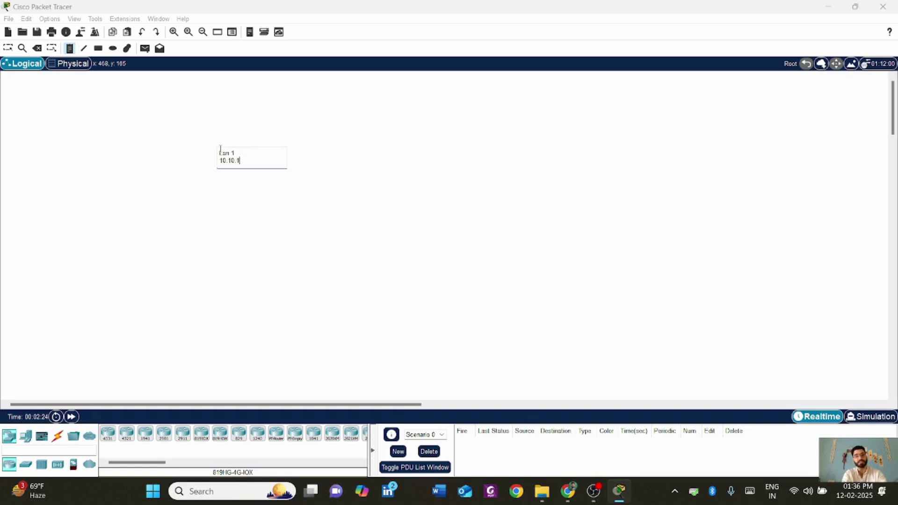
{"action": "key", "text": "BackSpace"}
{"action": "key", "text": "BackSpace"}
{"action": "key", "text": "BackSpace"}
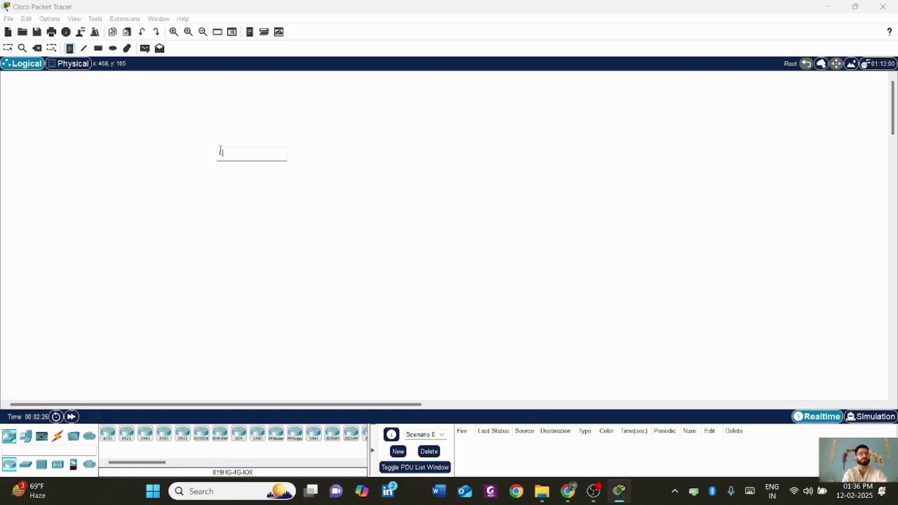
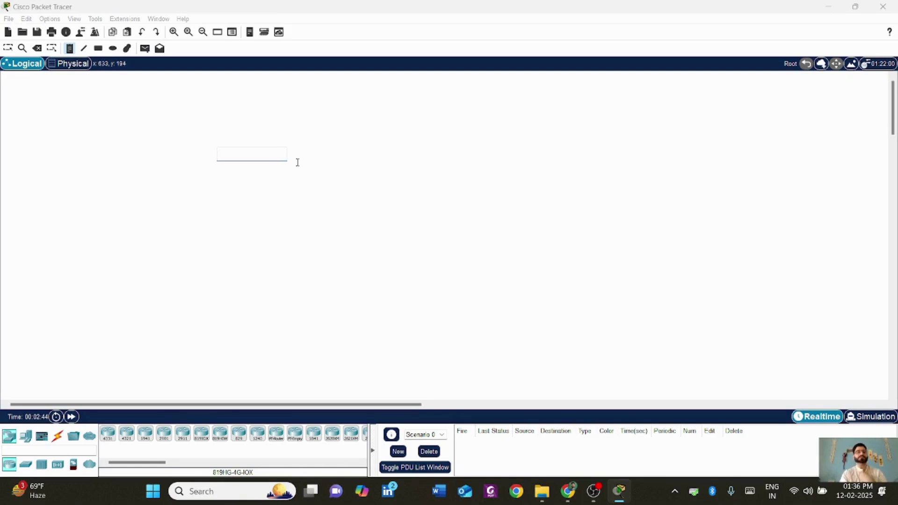
- Place a new text note on the empty workspace and label it 10.10.10.1
{"action": "left_click", "coordinate": [228, 184]}
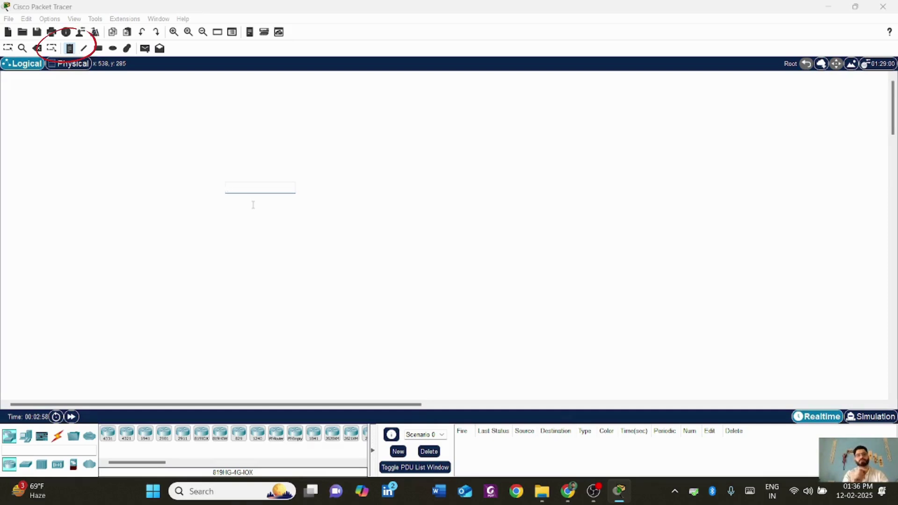
{"action": "type", "text": "10.10.10.0"}
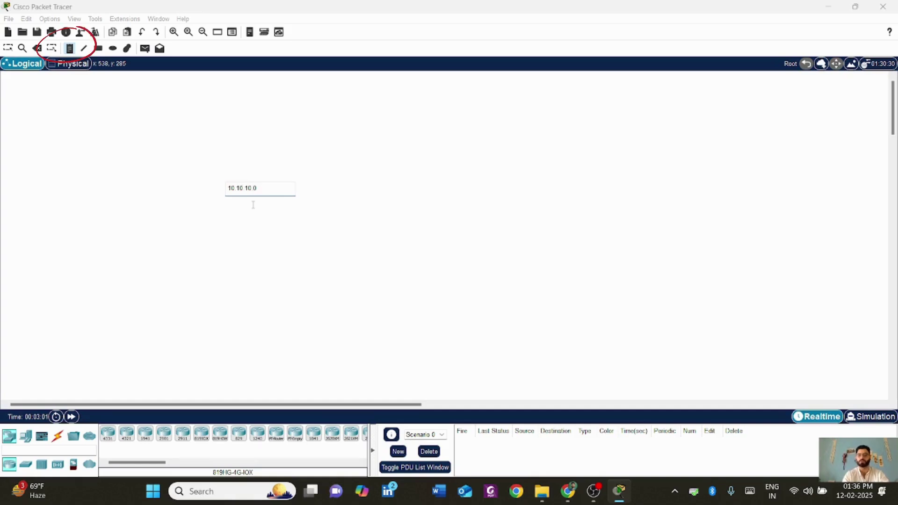
{"action": "key", "text": "BackSpace"}
{"action": "type", "text": "10.1"}
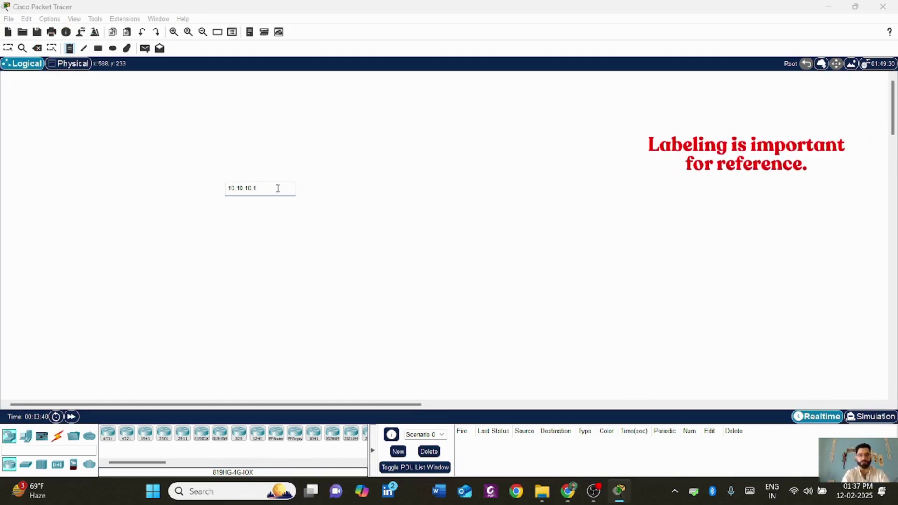
- Clear the address text from the note completely and end note editing so the workspace is empty
{"action": "key", "text": "BackSpace"}
{"action": "key", "text": "BackSpace"}
{"action": "key", "text": "BackSpace"}
{"action": "key", "text": "BackSpace"}
{"action": "key", "text": "BackSpace"}
{"action": "key", "text": "BackSpace"}
{"action": "key", "text": "BackSpace"}
{"action": "key", "text": "BackSpace"}
{"action": "key", "text": "BackSpace"}
{"action": "key", "text": "Escape"}
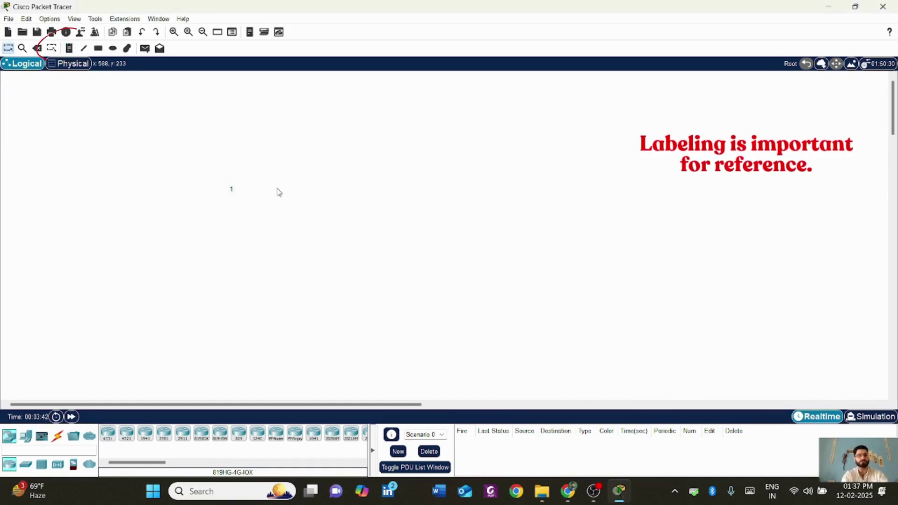
{"action": "double_click", "coordinate": [236, 189]}
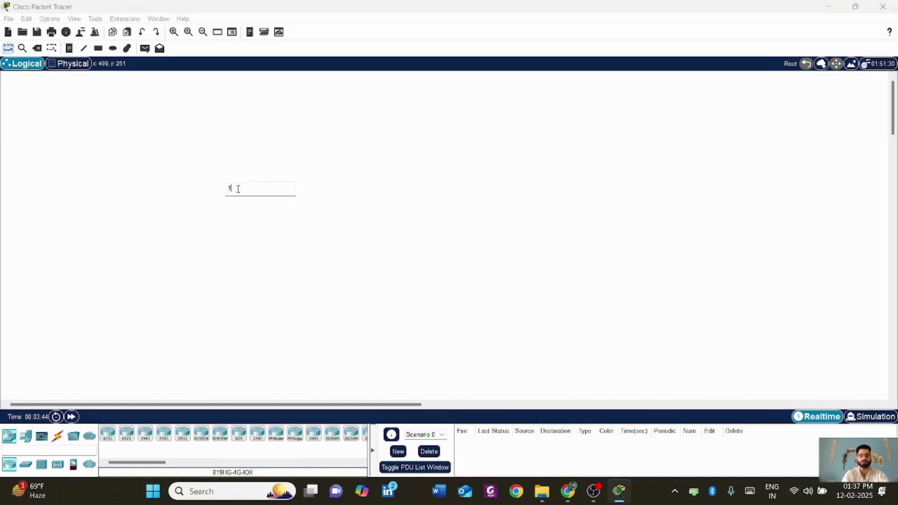
{"action": "key", "text": "BackSpace"}
{"action": "key", "text": "Escape"}
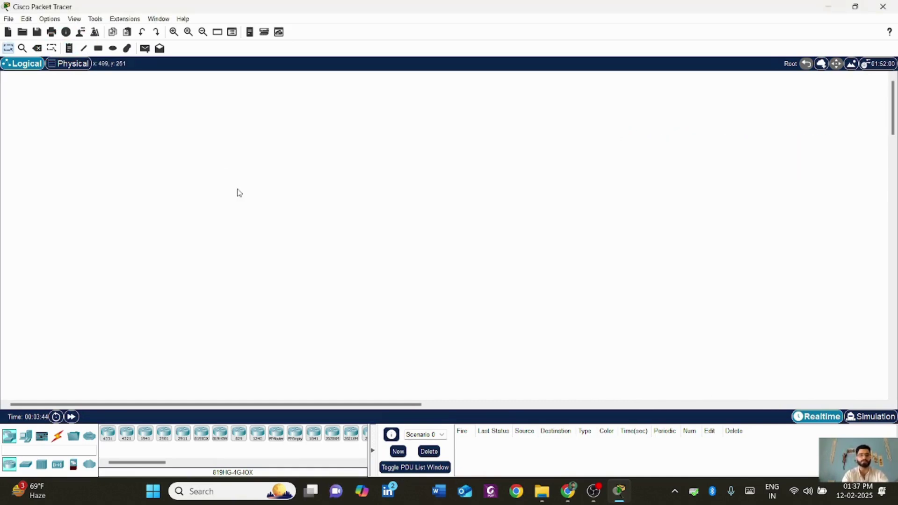
- Draw two separate black-outlined rectangles without fill on the workspace and close the shape palette
{"action": "left_click", "coordinate": [98, 48]}
{"action": "left_click_drag", "start_coordinate": [150, 157], "coordinate": [309, 334]}
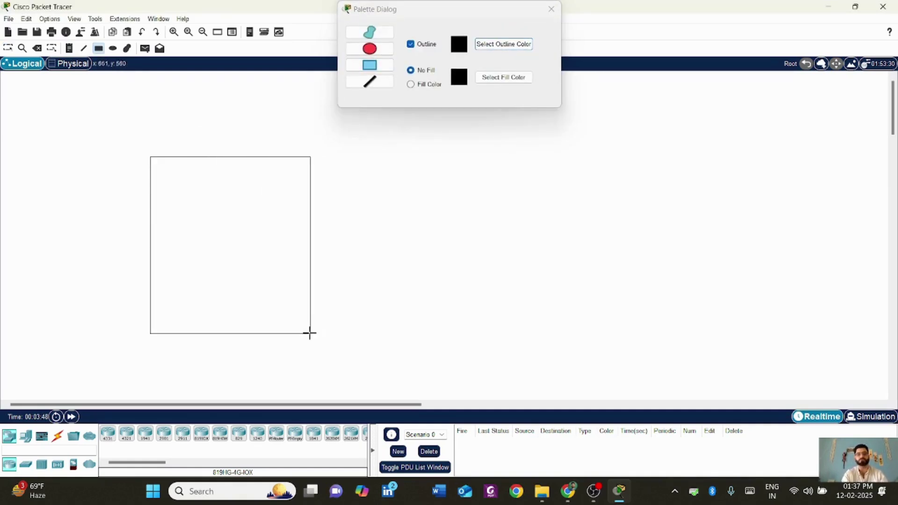
{"action": "left_click_drag", "start_coordinate": [523, 139], "coordinate": [768, 290]}
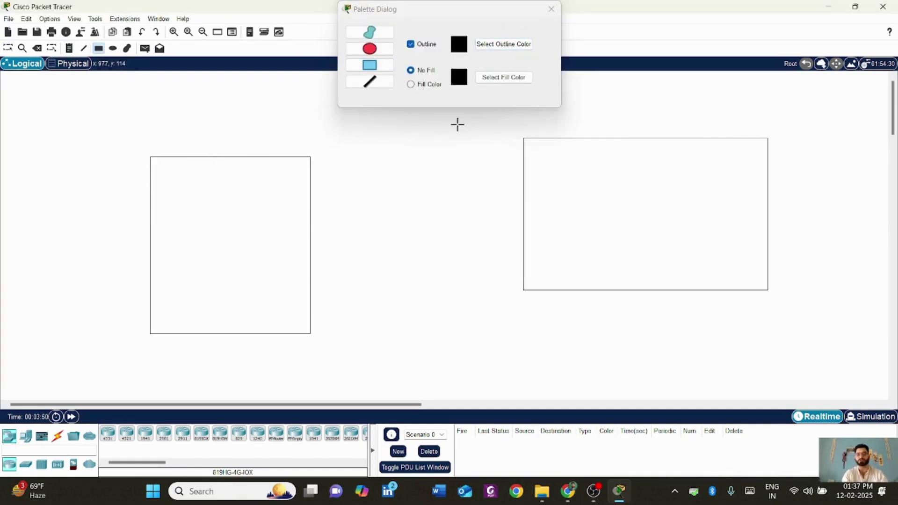
{"action": "left_click", "coordinate": [430, 93]}
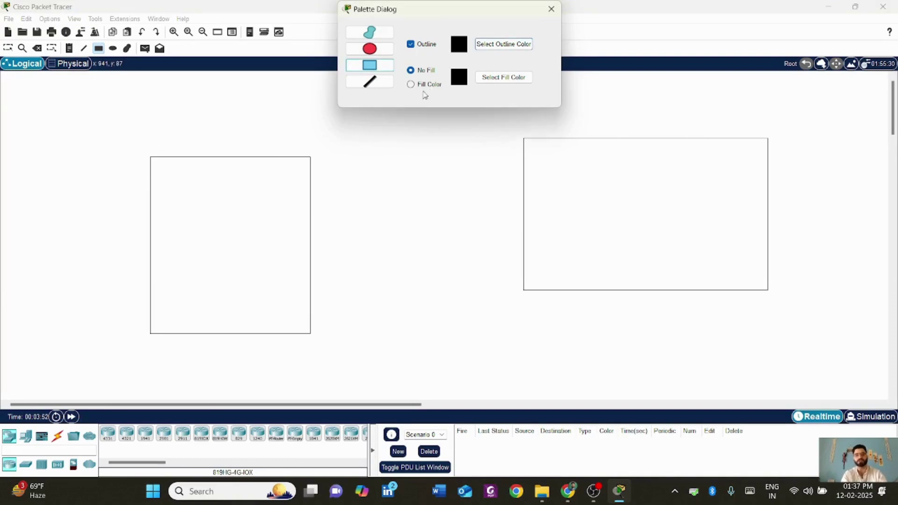
{"action": "left_click", "coordinate": [552, 8]}
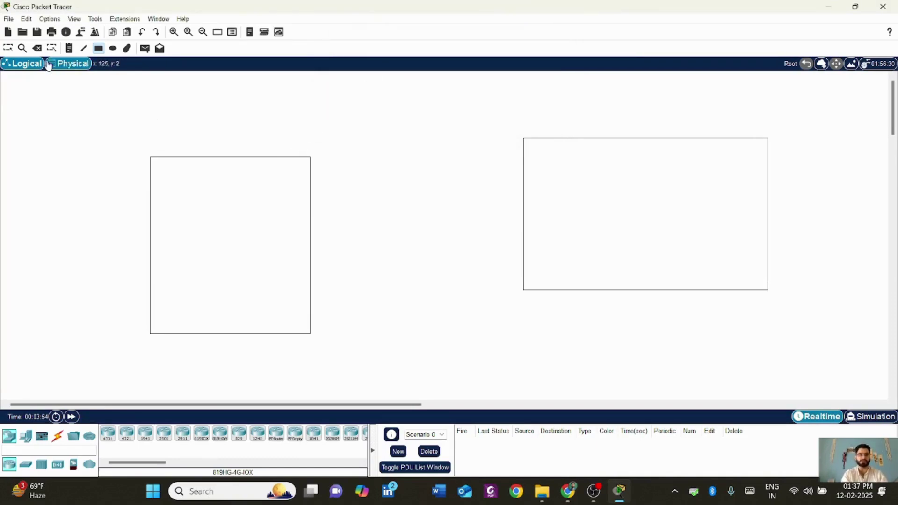
- Delete both rectangles from the workspace and leave delete mode
{"action": "left_click", "coordinate": [37, 48]}
{"action": "left_click", "coordinate": [290, 157]}
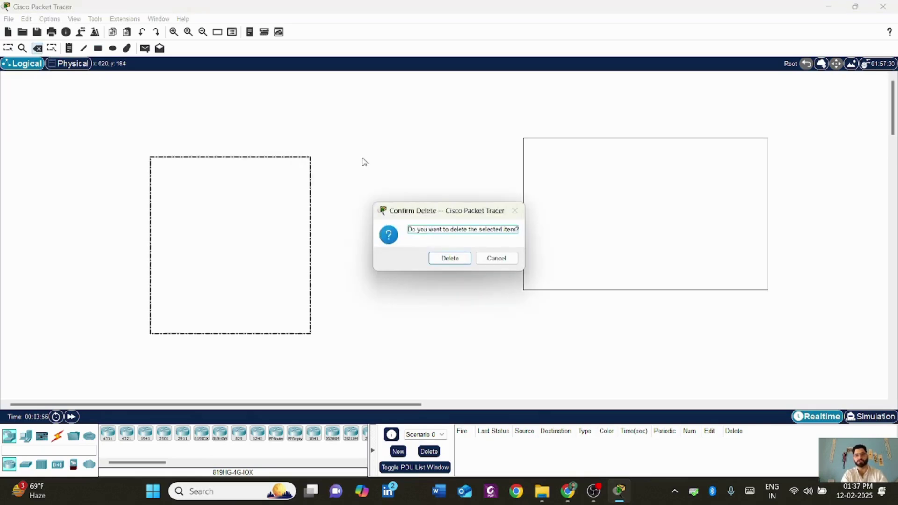
{"action": "left_click", "coordinate": [457, 255]}
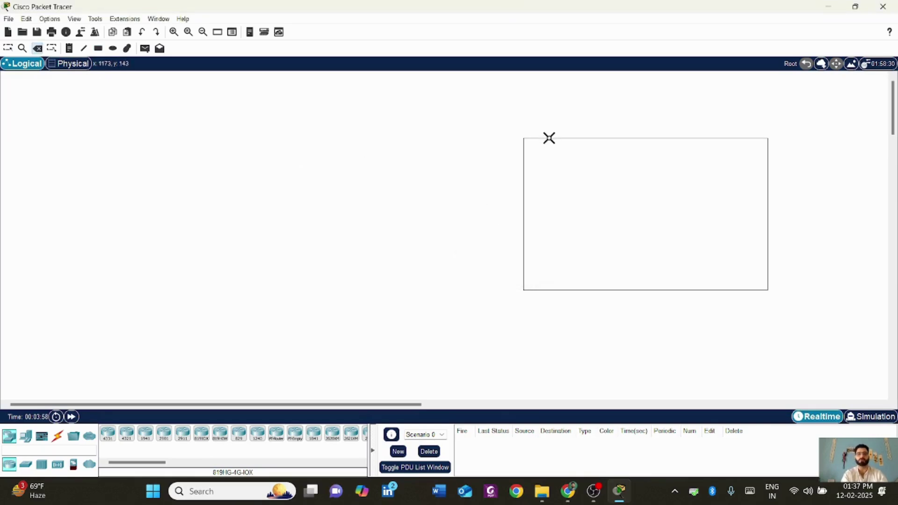
{"action": "left_click", "coordinate": [550, 139]}
{"action": "left_click", "coordinate": [450, 259]}
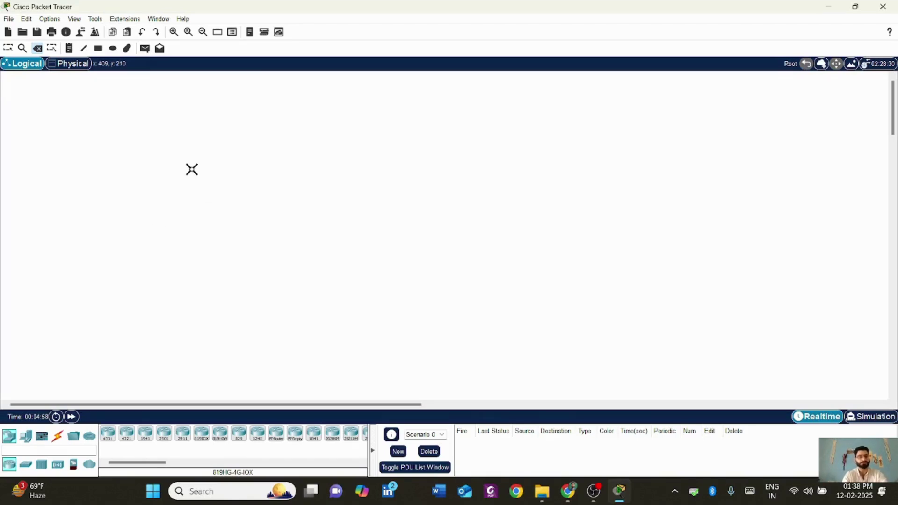
{"action": "key", "text": "Escape"}
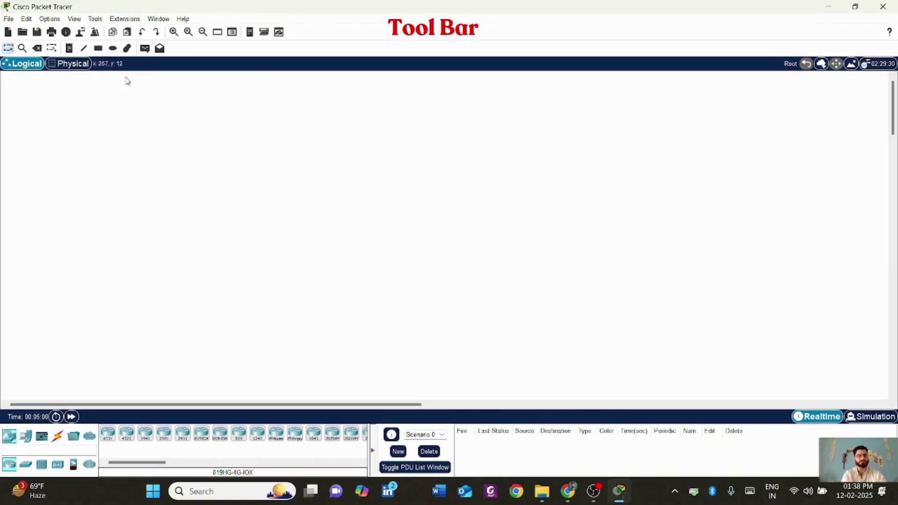
- Sweep a selection across the empty working area, and view the Network Devices and End Devices categories
{"action": "left_click_drag", "start_coordinate": [31, 109], "coordinate": [856, 374]}
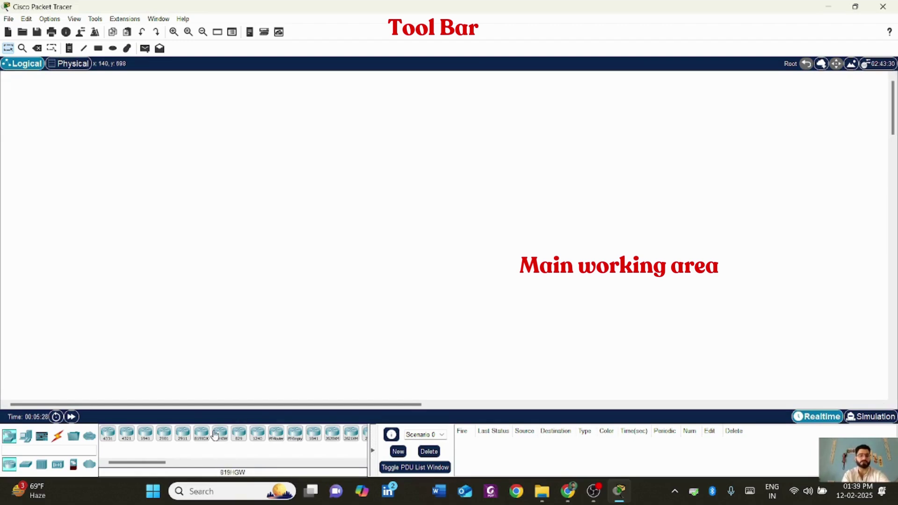
{"action": "left_click", "coordinate": [9, 439]}
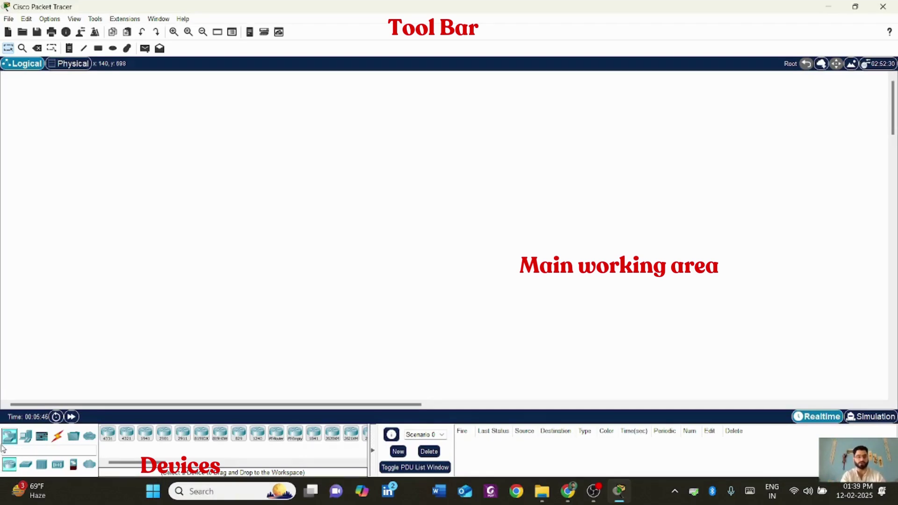
{"action": "left_click", "coordinate": [27, 439]}
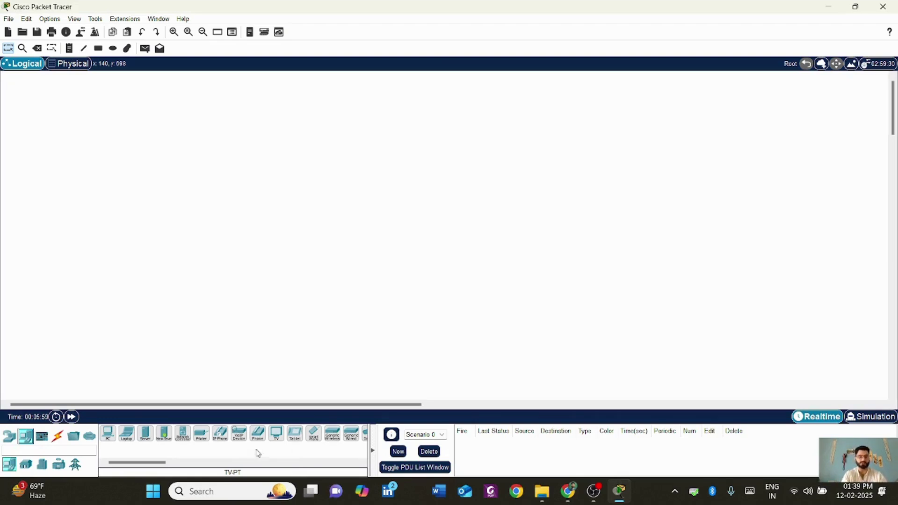
- View the Components category with its Actuators and Sensors groups, and the Connections and Miscellaneous device categories
{"action": "left_click", "coordinate": [42, 436]}
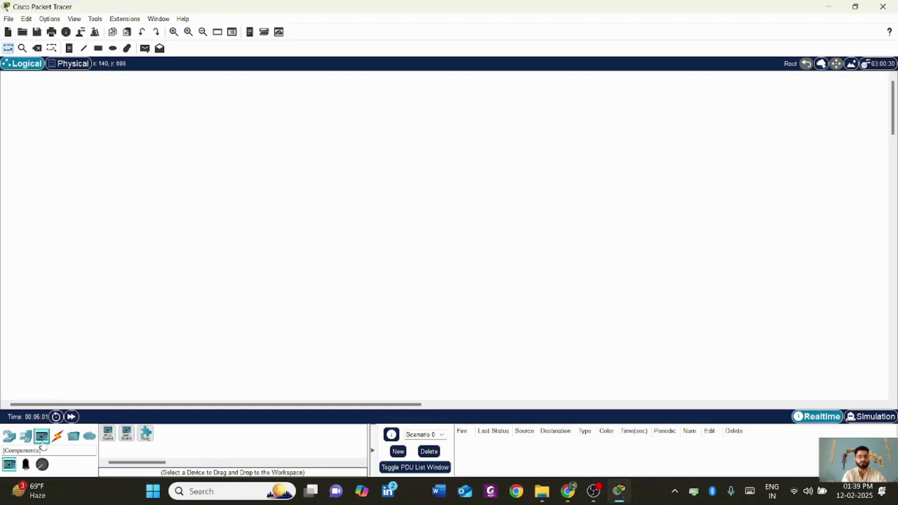
{"action": "left_click", "coordinate": [26, 464]}
{"action": "left_click", "coordinate": [41, 467]}
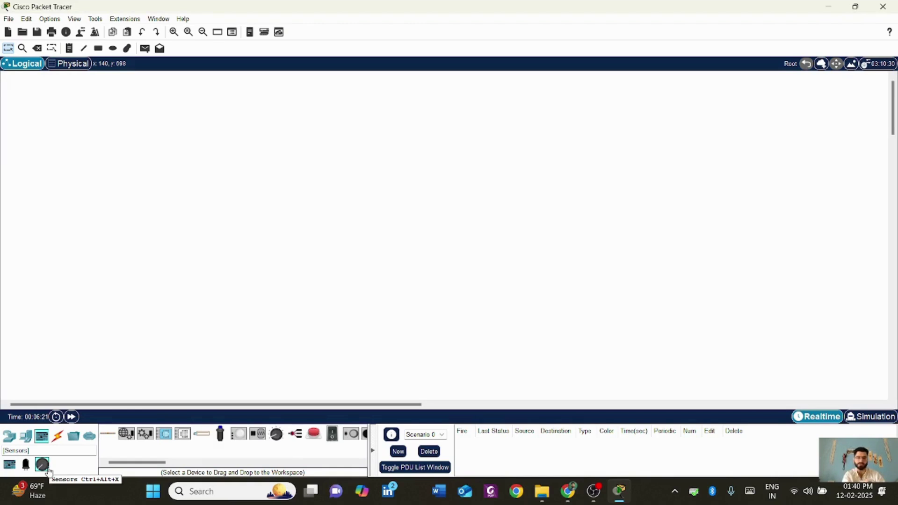
{"action": "left_click", "coordinate": [58, 438]}
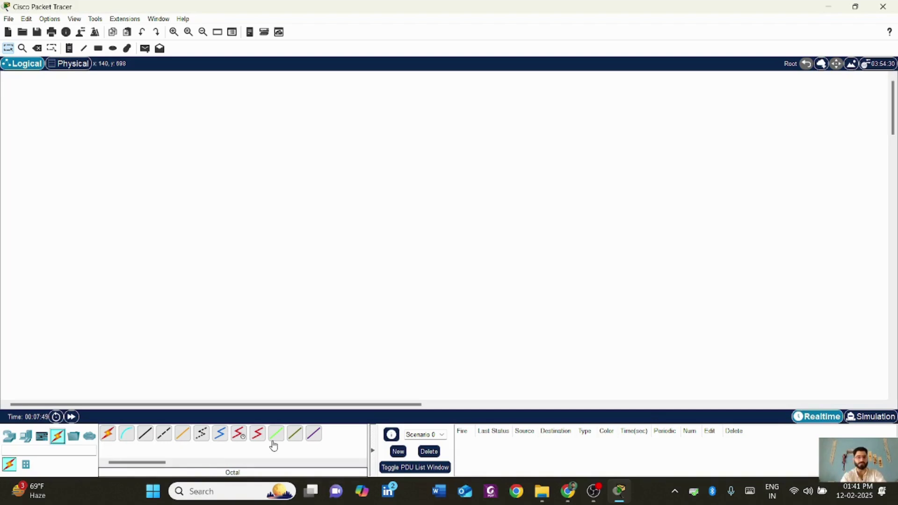
{"action": "left_click", "coordinate": [75, 442]}
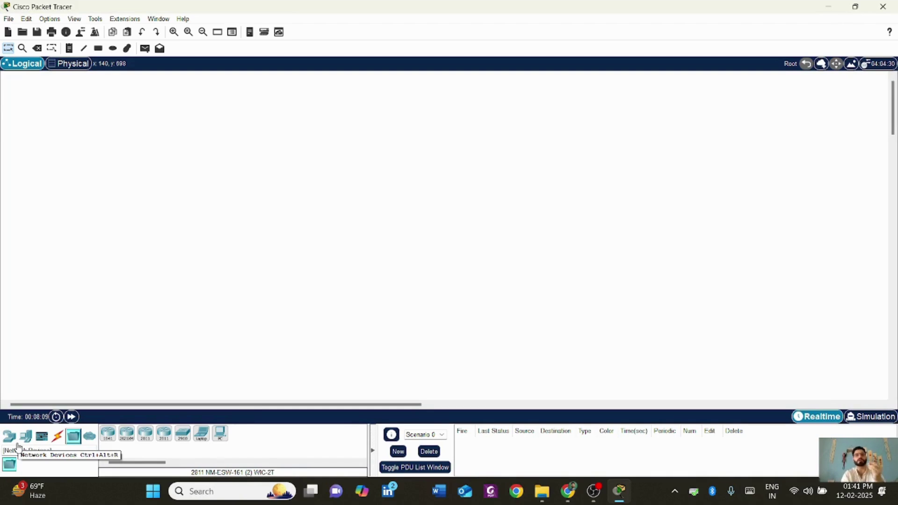
{"action": "mouse_move", "coordinate": [602, 498]}
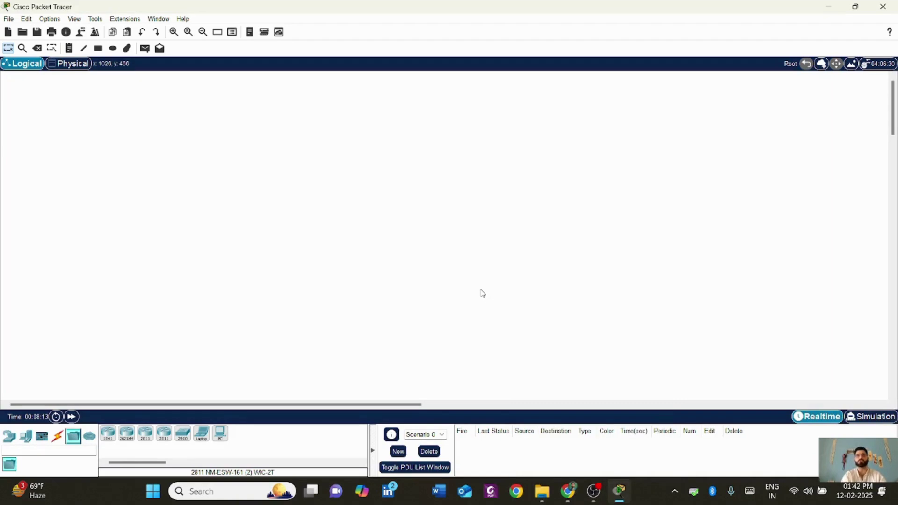
{"action": "left_click", "coordinate": [591, 496]}
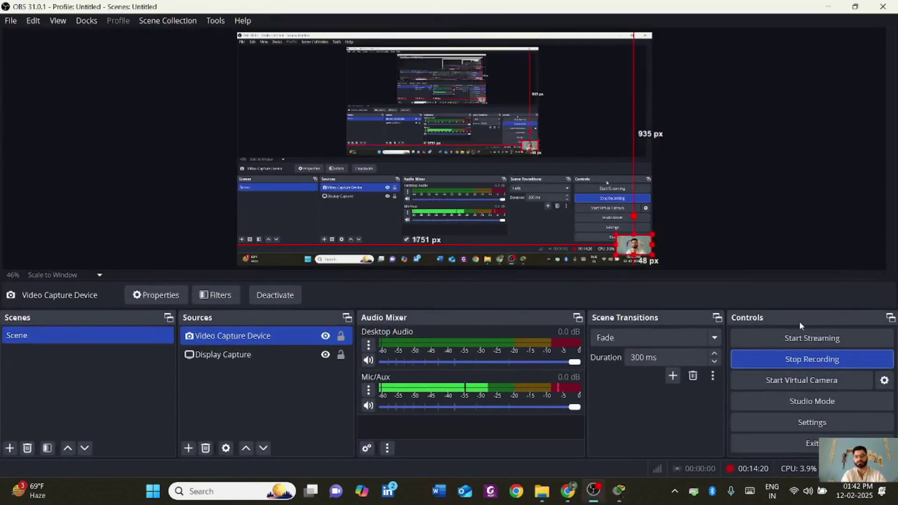